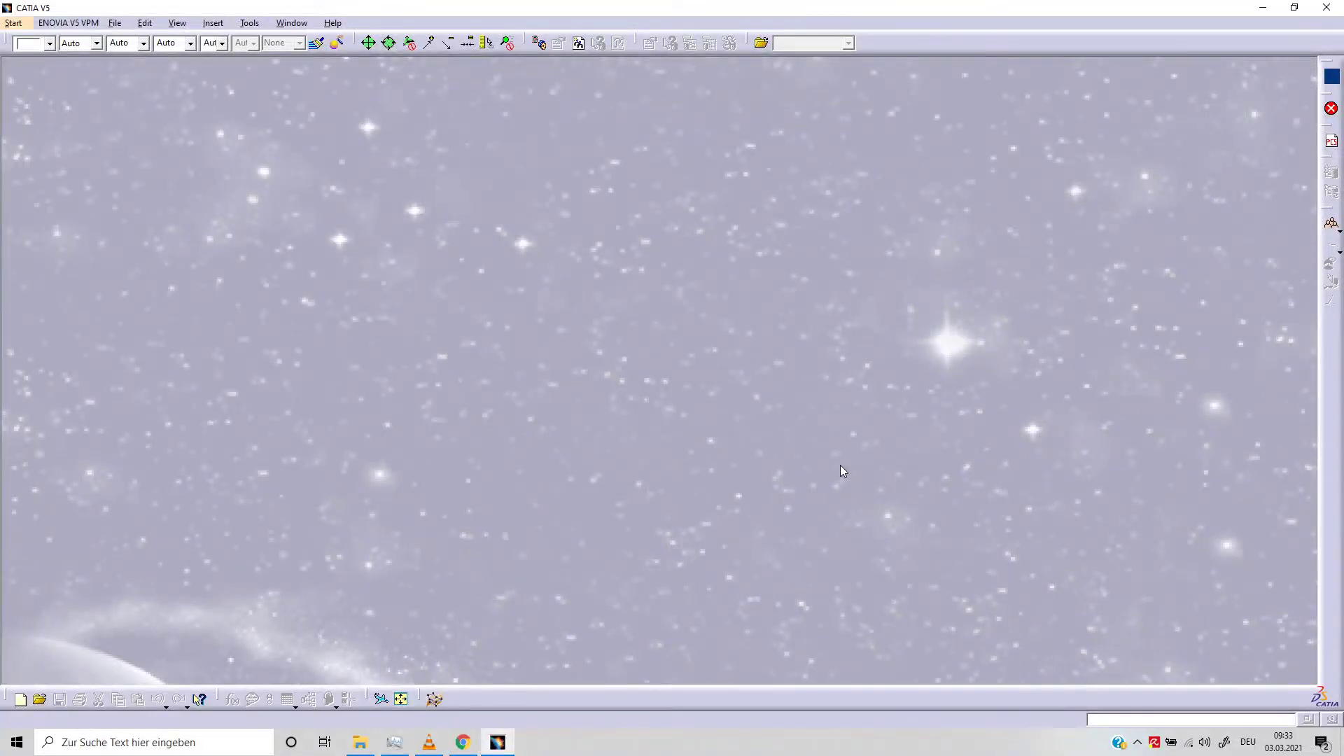
Start a new Part Design part from the Start menu, keeping the default name Part1
{"action": "left_click", "coordinate": [13, 23]}
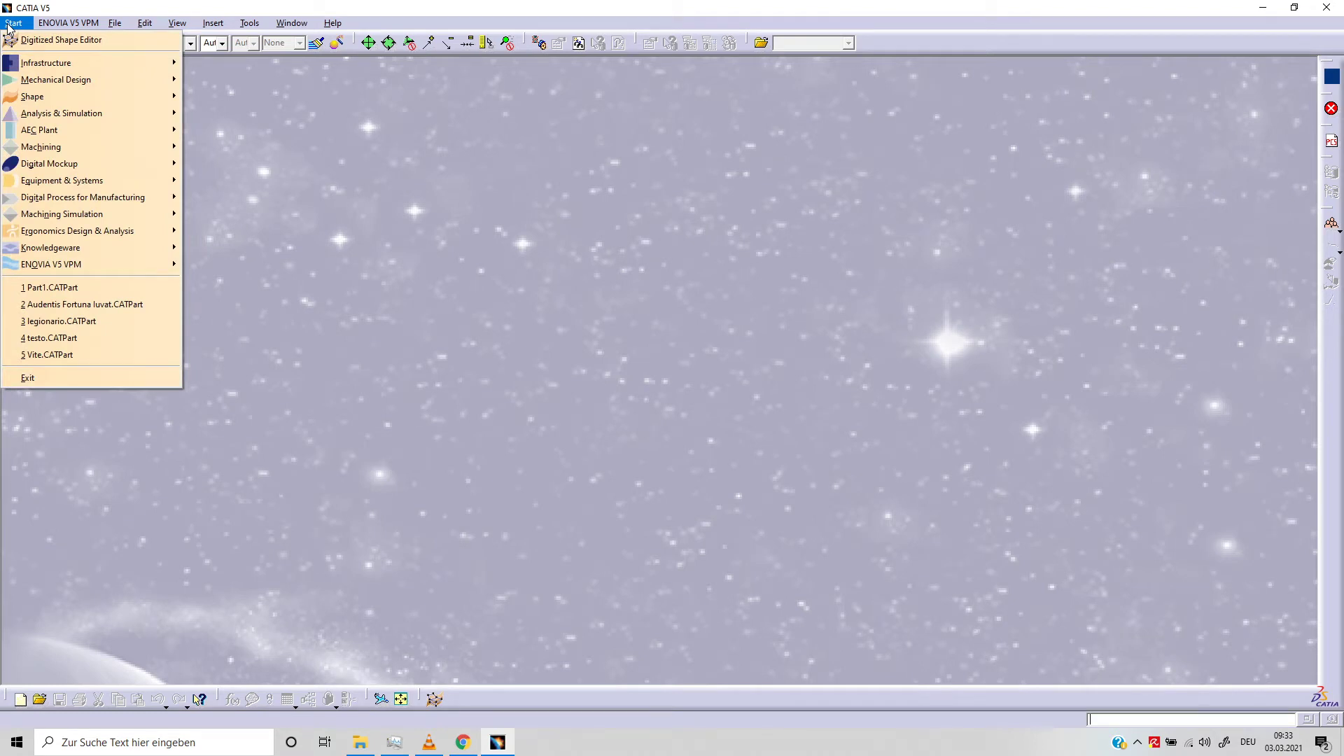
{"action": "mouse_move", "coordinate": [79, 79]}
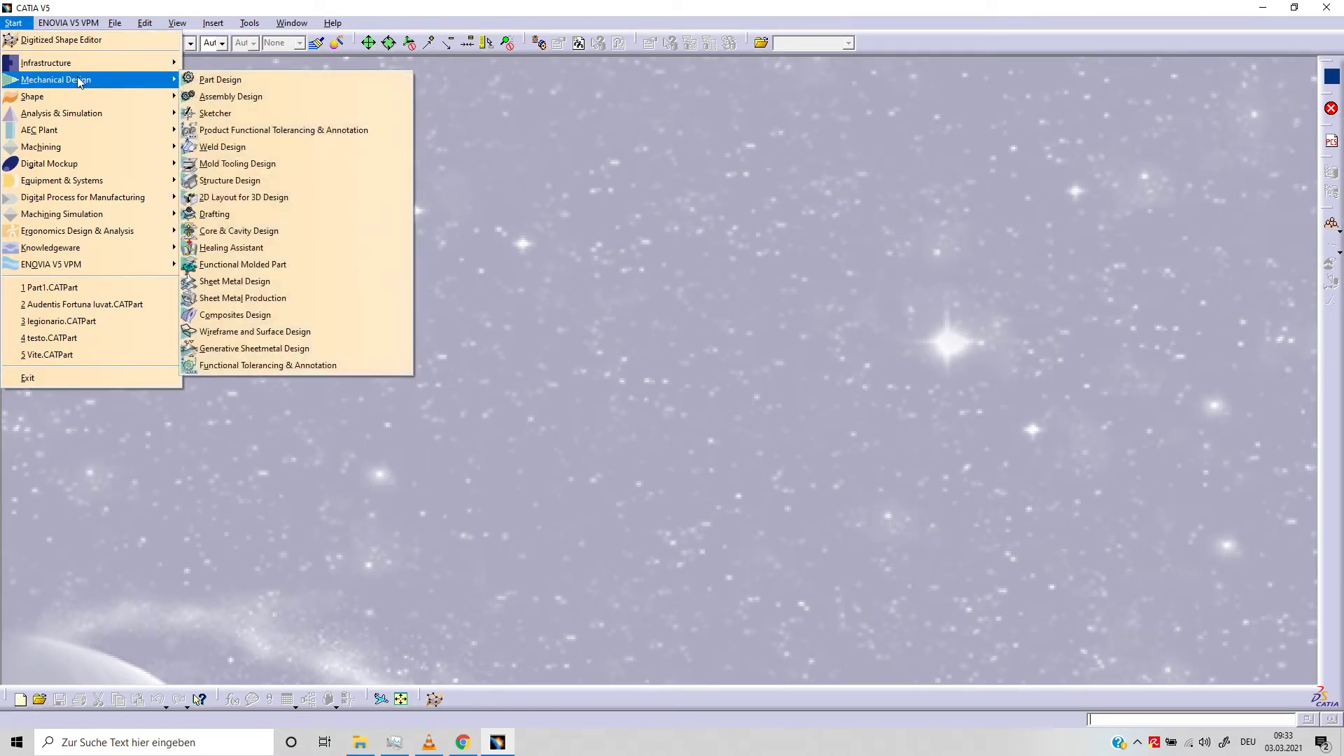
{"action": "left_click", "coordinate": [258, 79]}
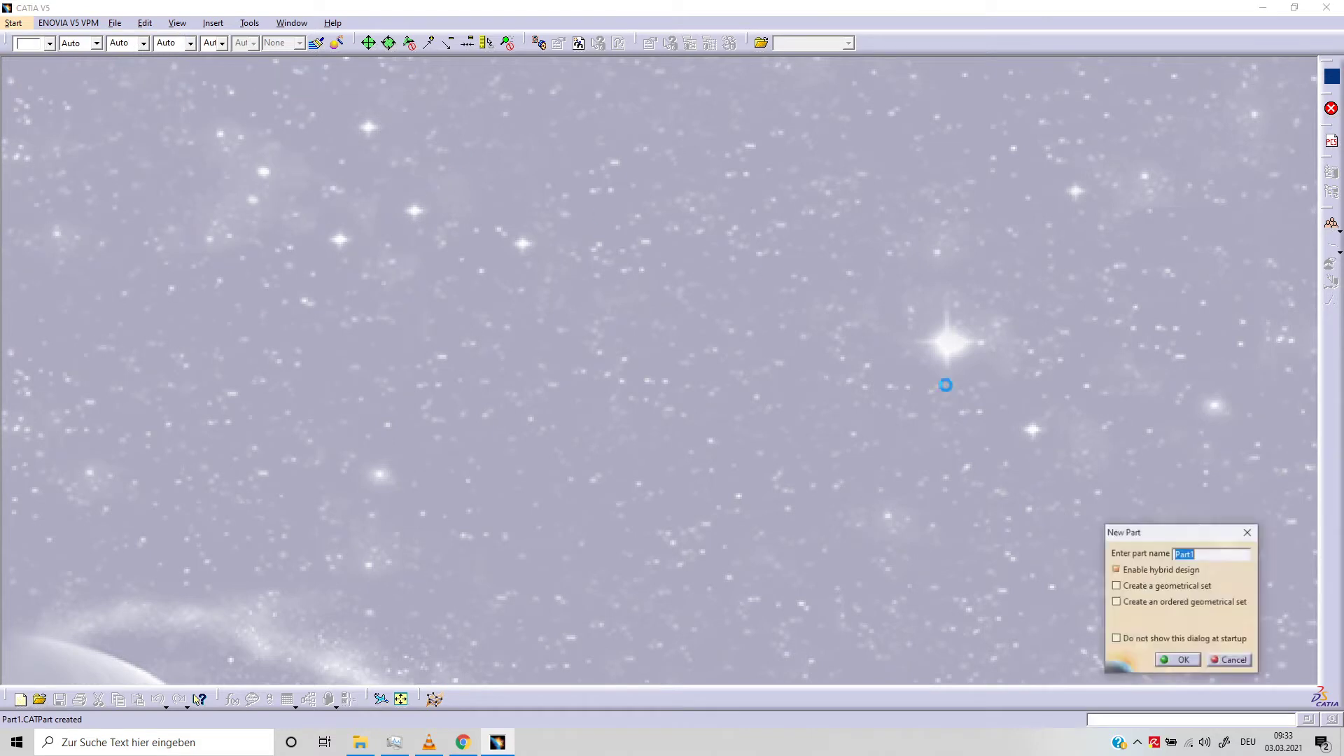
{"action": "left_click", "coordinate": [1180, 660]}
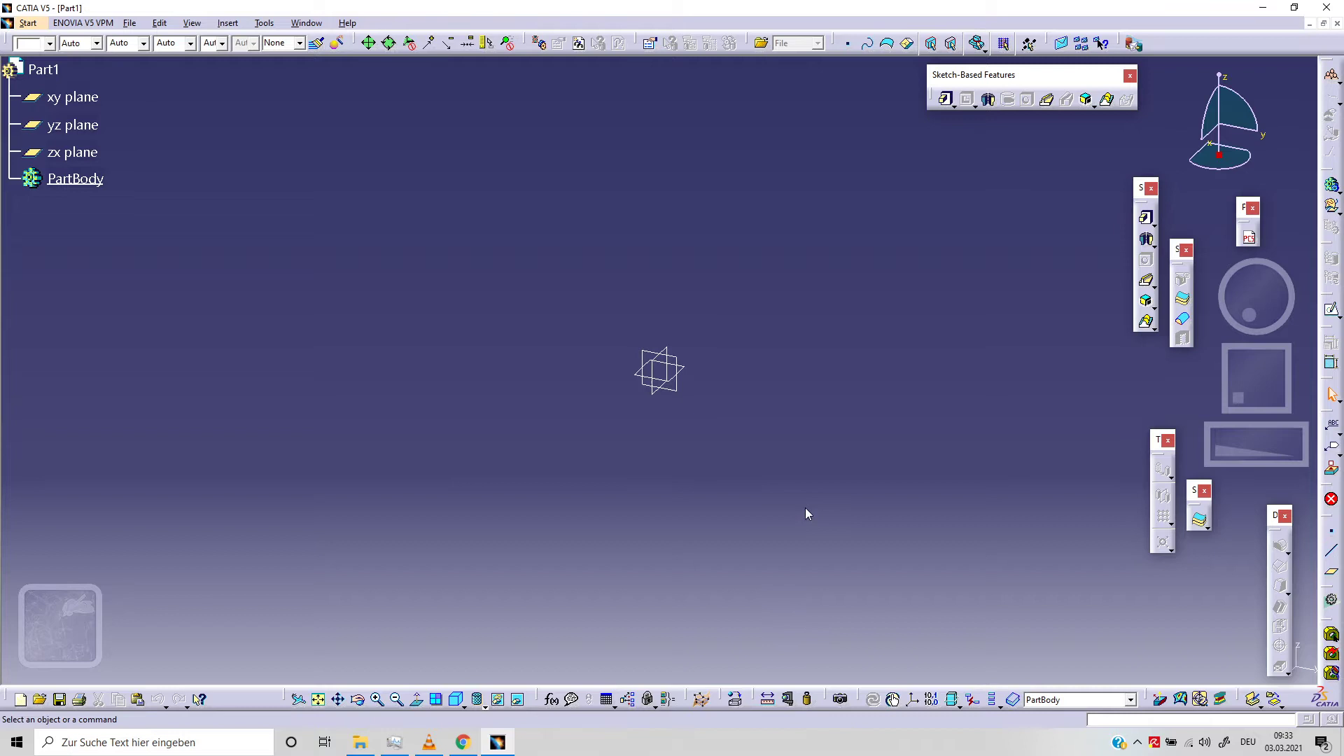
{"action": "middle_click_drag", "start_coordinate": [925, 349], "coordinate": [961, 321]}
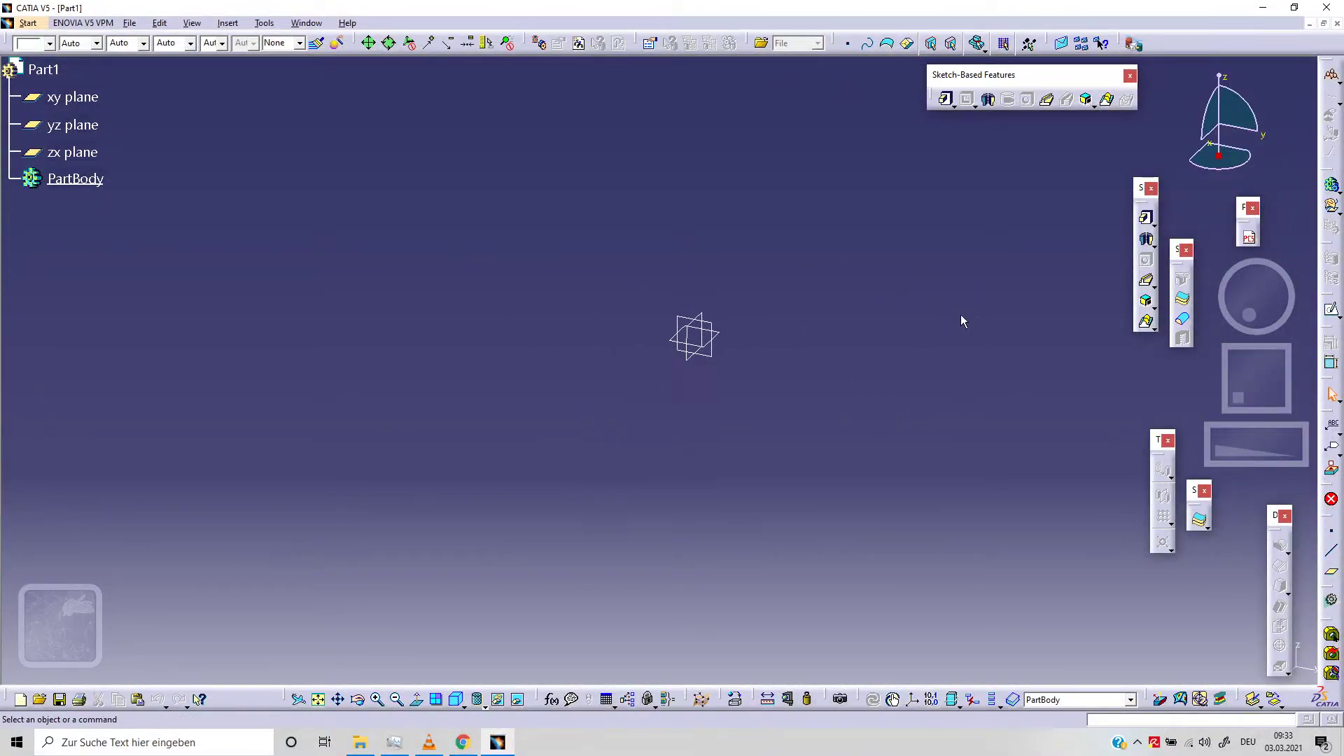
{"action": "mouse_move", "coordinate": [886, 284]}
{"action": "middle_mouse_down"}
{"action": "mouse_move", "coordinate": [846, 279]}
{"action": "mouse_move", "coordinate": [900, 233]}
{"action": "mouse_move", "coordinate": [862, 282]}
{"action": "middle_mouse_up"}
{"action": "left_click", "coordinate": [885, 275]}
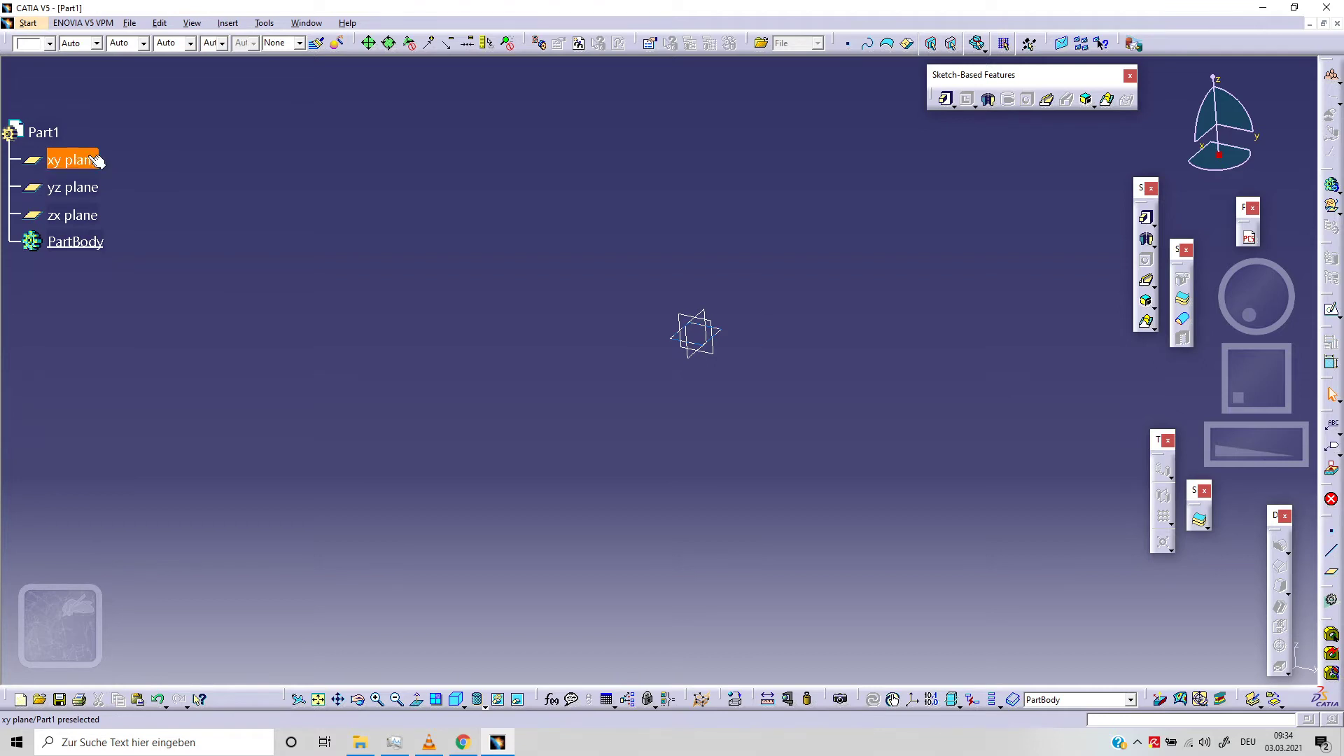
Open a new sketch on the xy plane and pan to shift the origin
{"action": "left_click", "coordinate": [727, 338]}
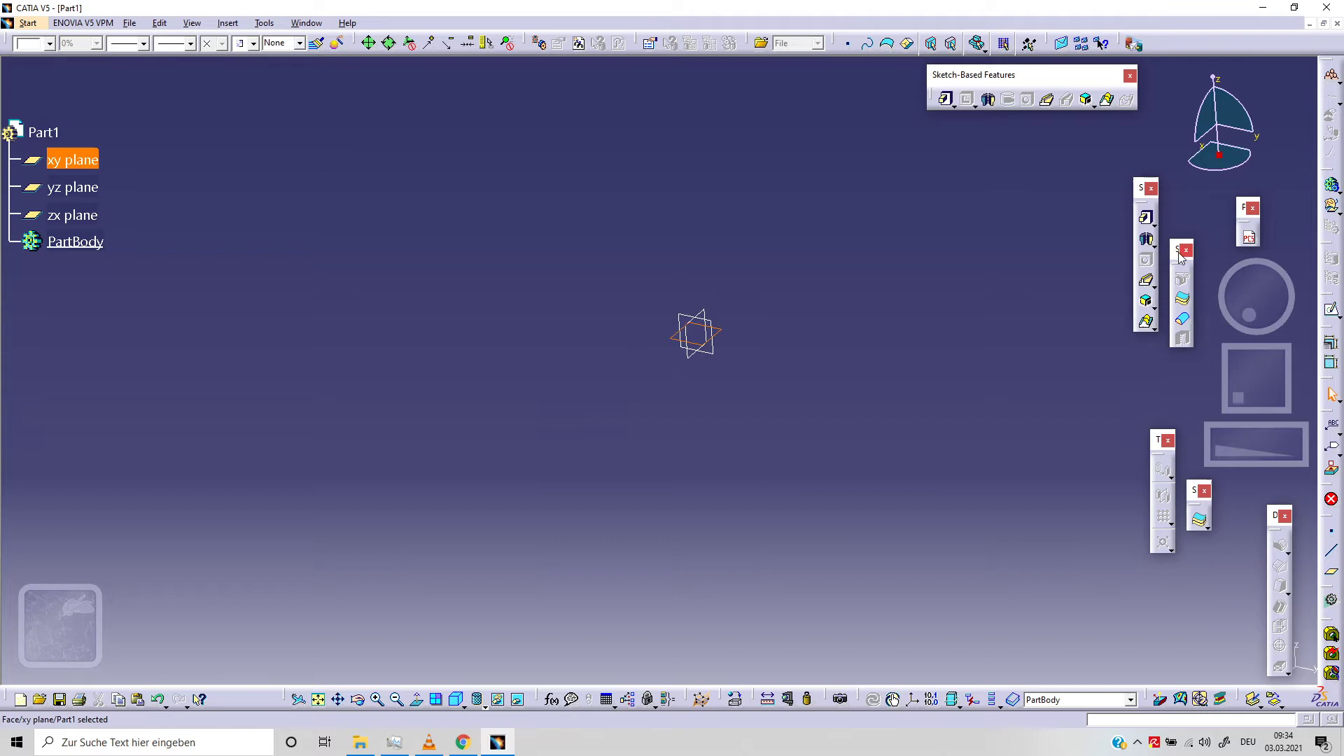
{"action": "left_click", "coordinate": [1330, 310]}
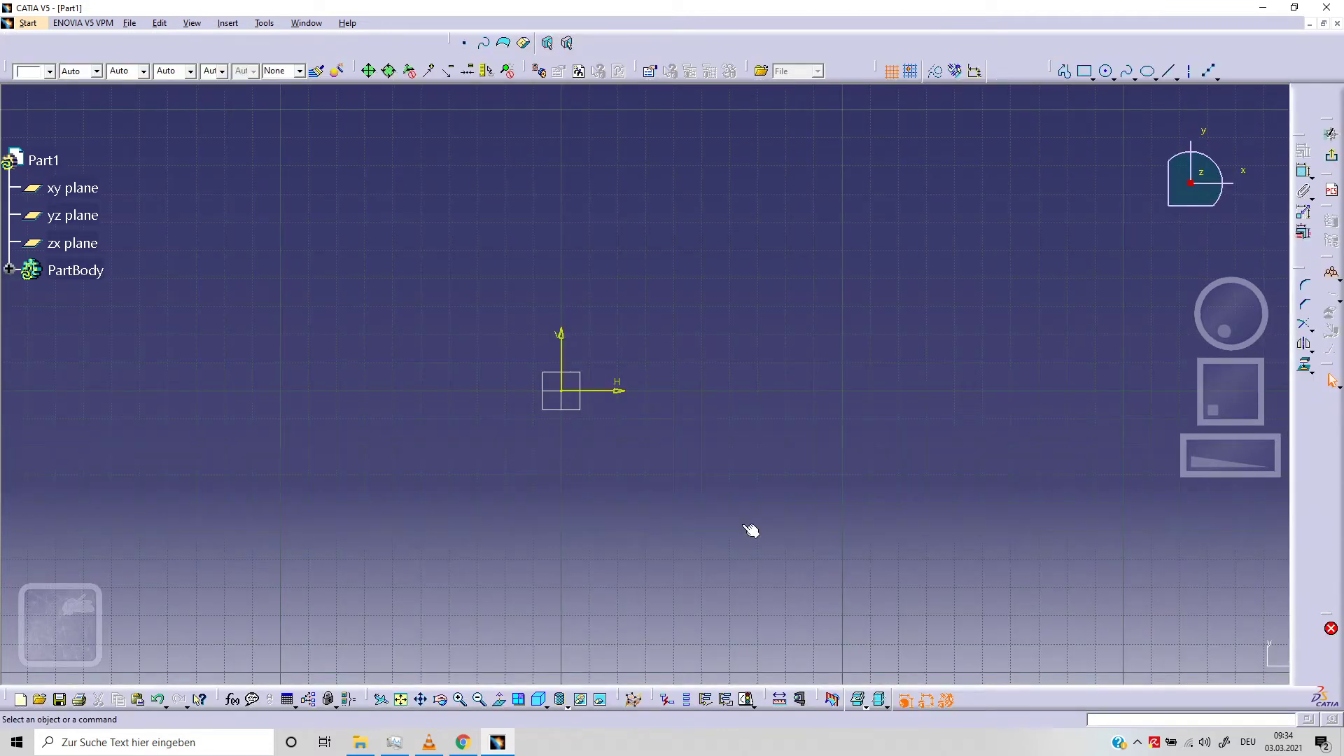
{"action": "middle_click_drag", "start_coordinate": [651, 376], "coordinate": [804, 339]}
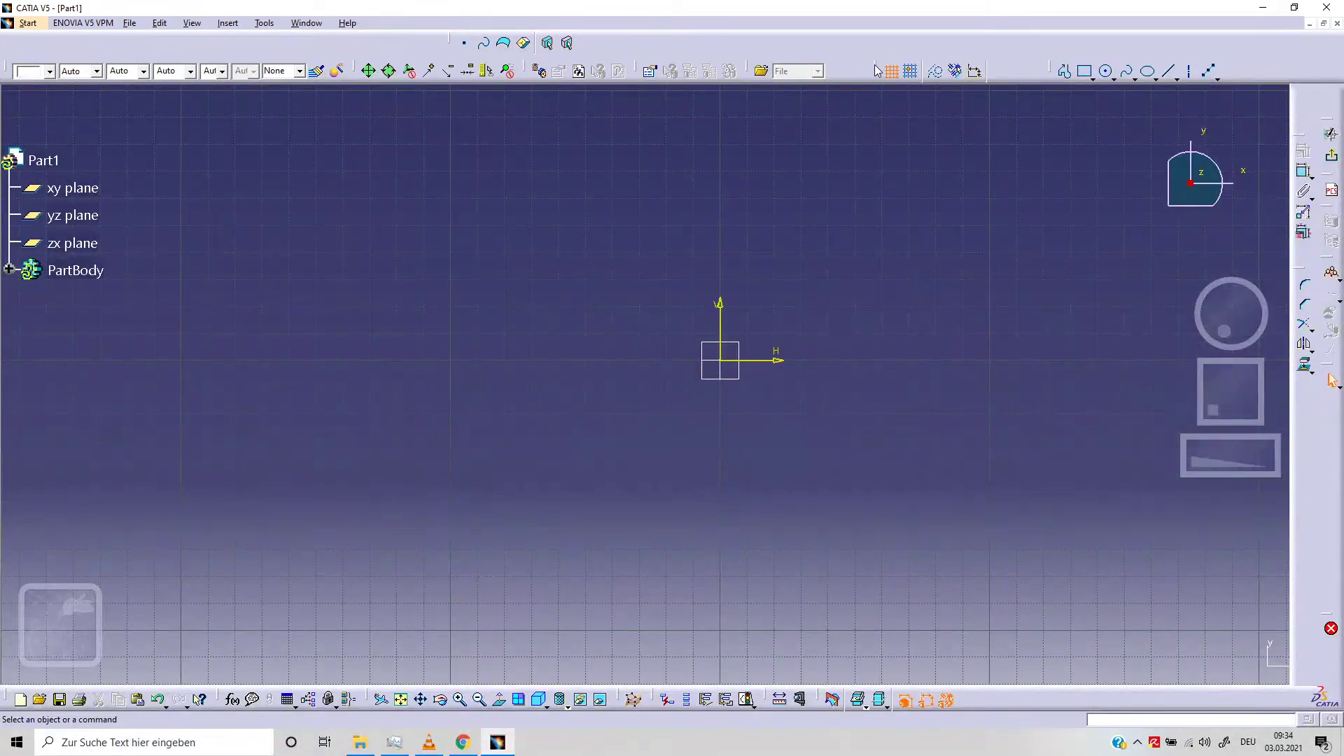
Float the Sketch tools and Profile toolbars, and toggle the grid off and back on
{"action": "left_click_drag", "start_coordinate": [876, 71], "coordinate": [757, 115]}
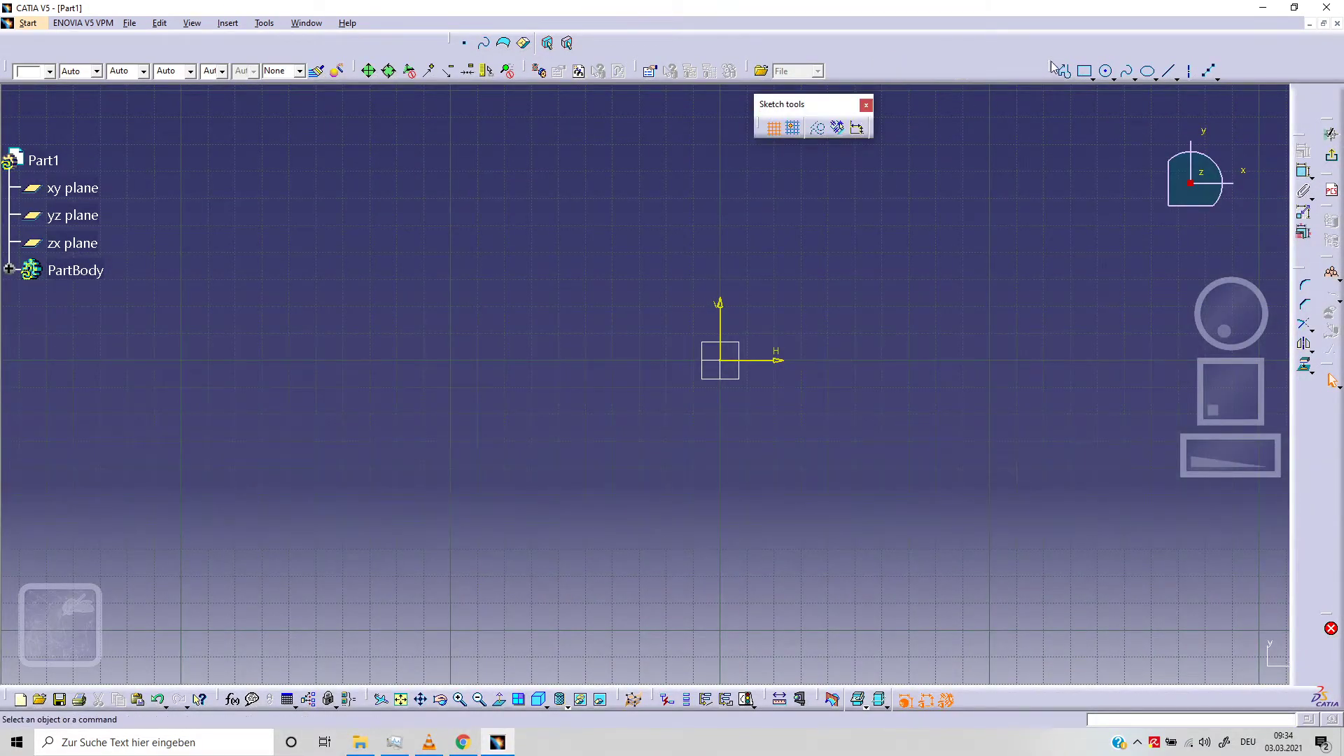
{"action": "left_click_drag", "start_coordinate": [940, 125], "coordinate": [941, 126]}
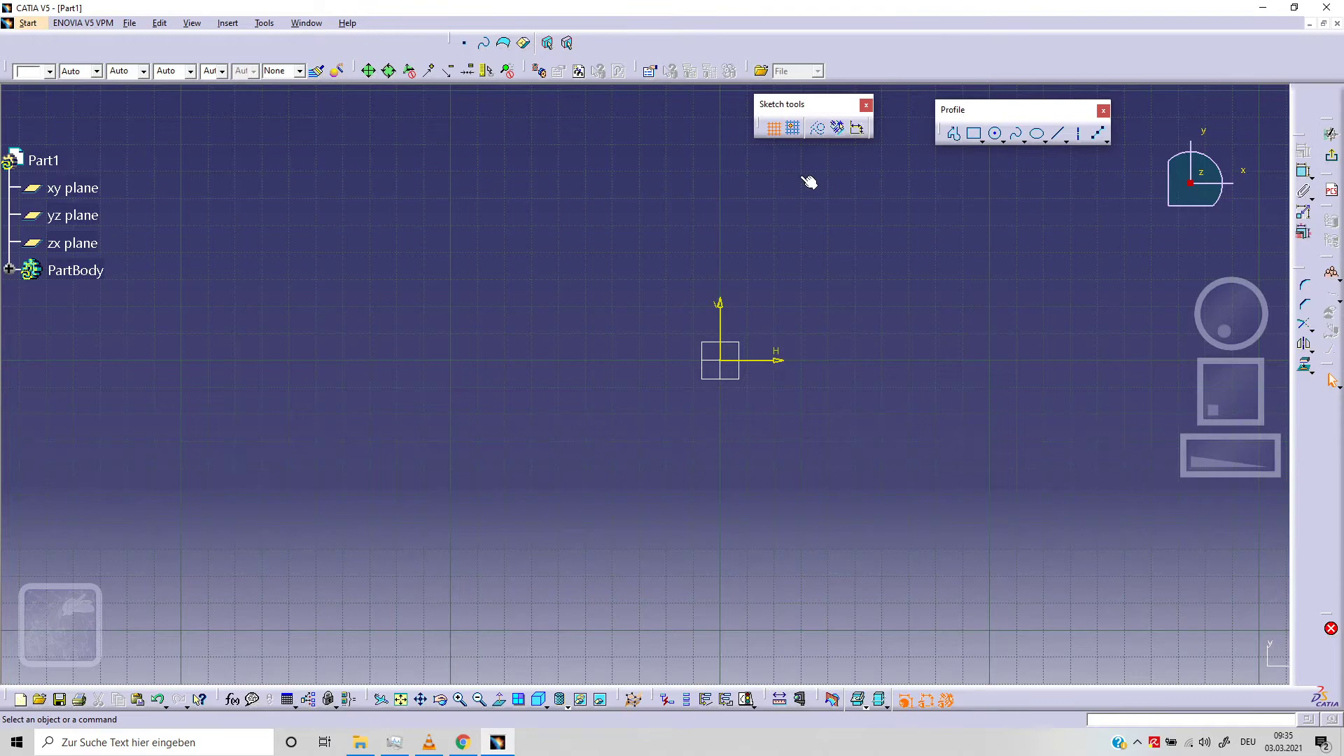
{"action": "left_click", "coordinate": [774, 128]}
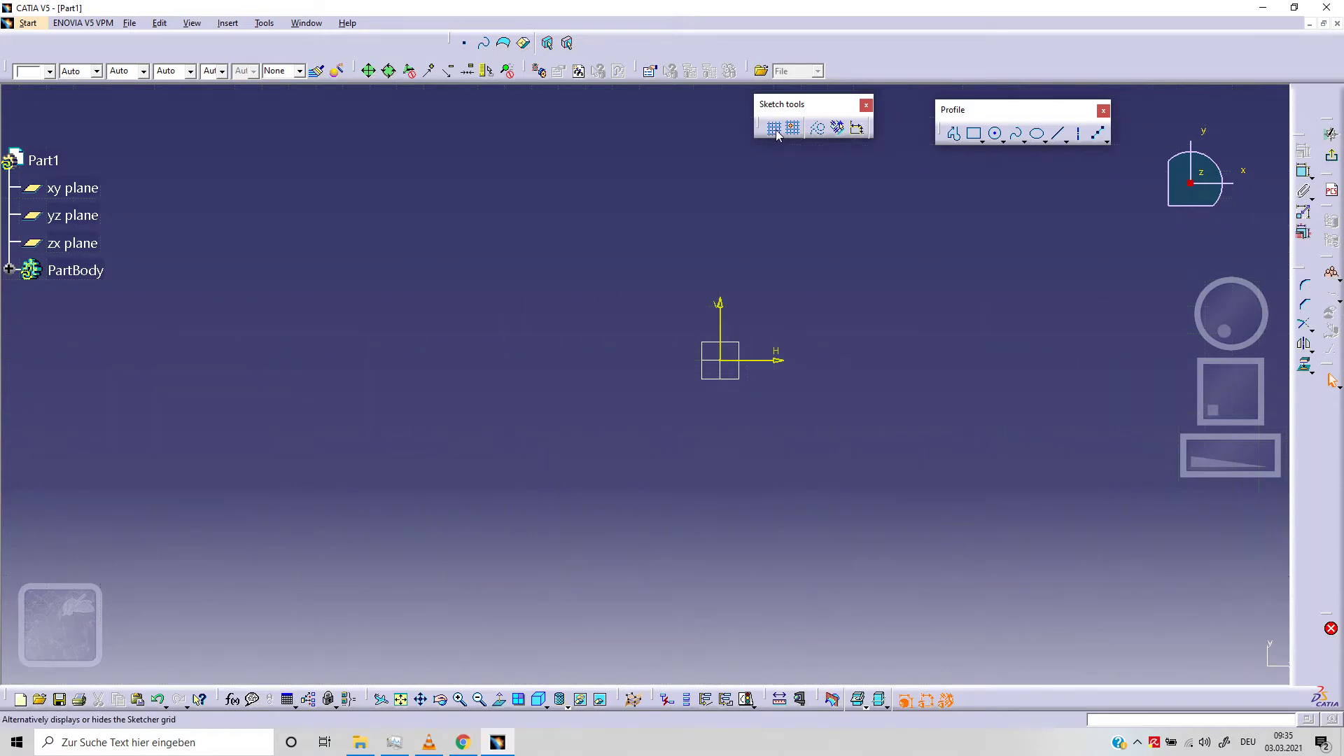
{"action": "left_click", "coordinate": [773, 128]}
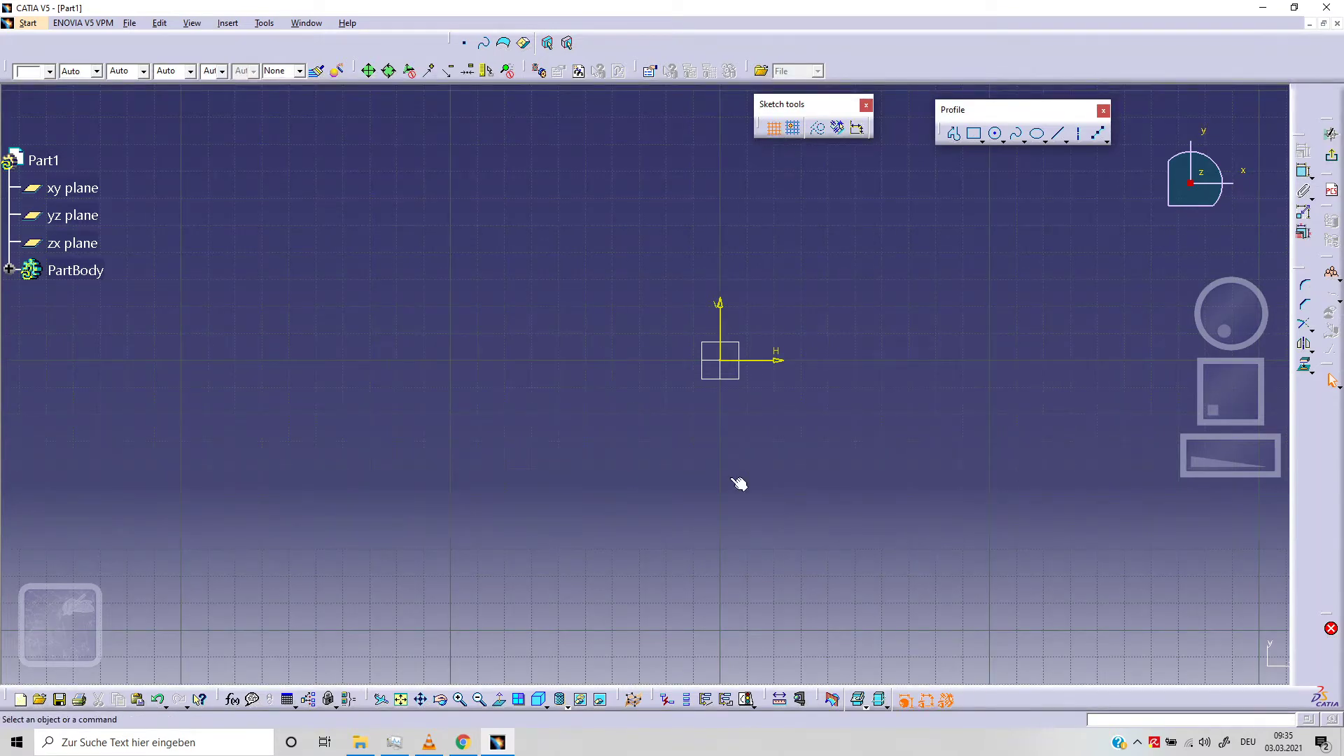
{"action": "left_click", "coordinate": [776, 135]}
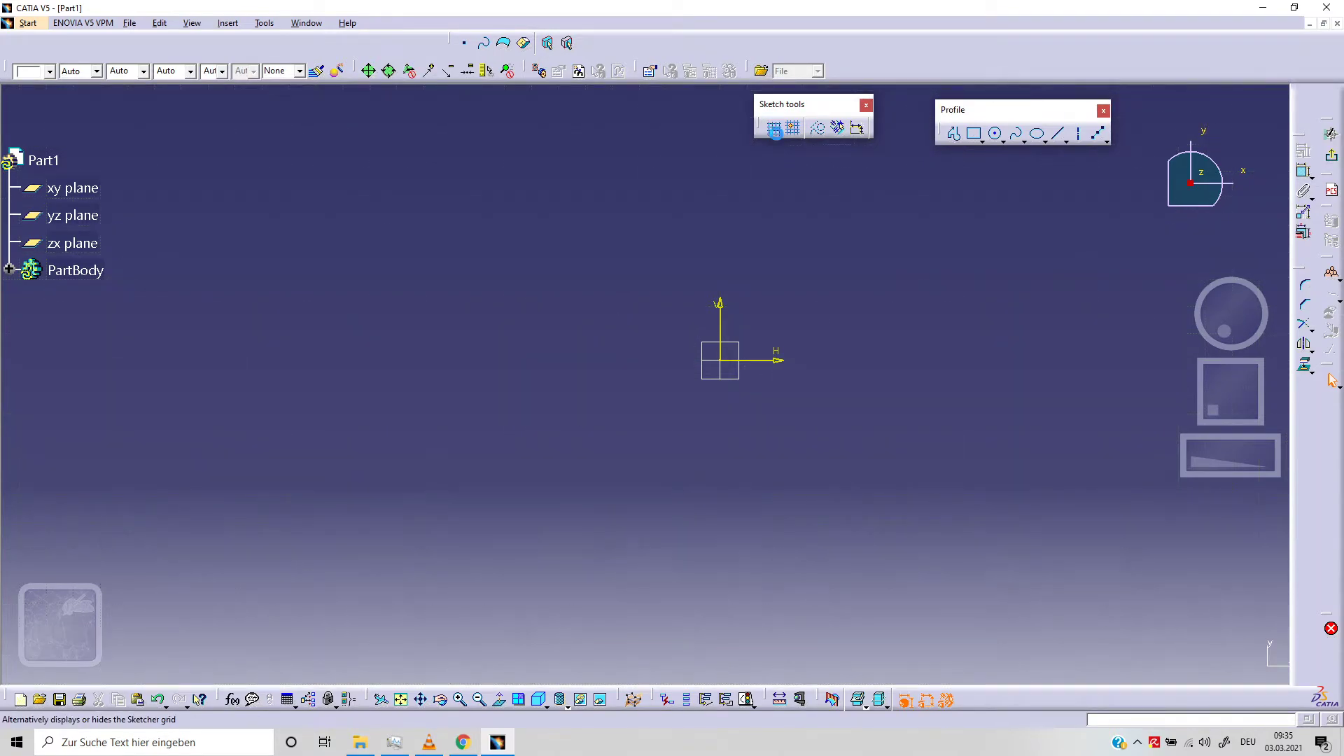
{"action": "left_click", "coordinate": [777, 135]}
{"action": "left_click", "coordinate": [776, 134]}
{"action": "left_click", "coordinate": [776, 134]}
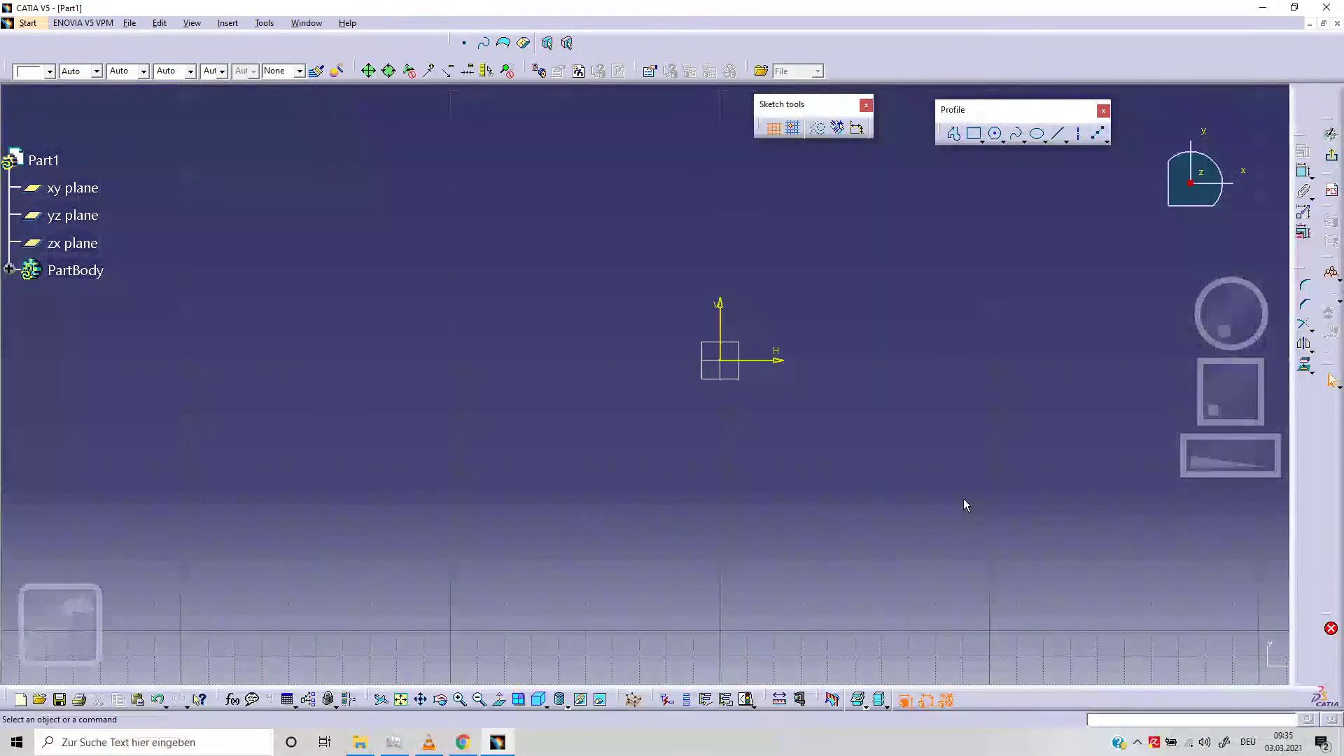
Pan the sketch so the origin sits lower, and dismiss the toolbar list
{"action": "middle_click_drag", "start_coordinate": [912, 257], "coordinate": [866, 352]}
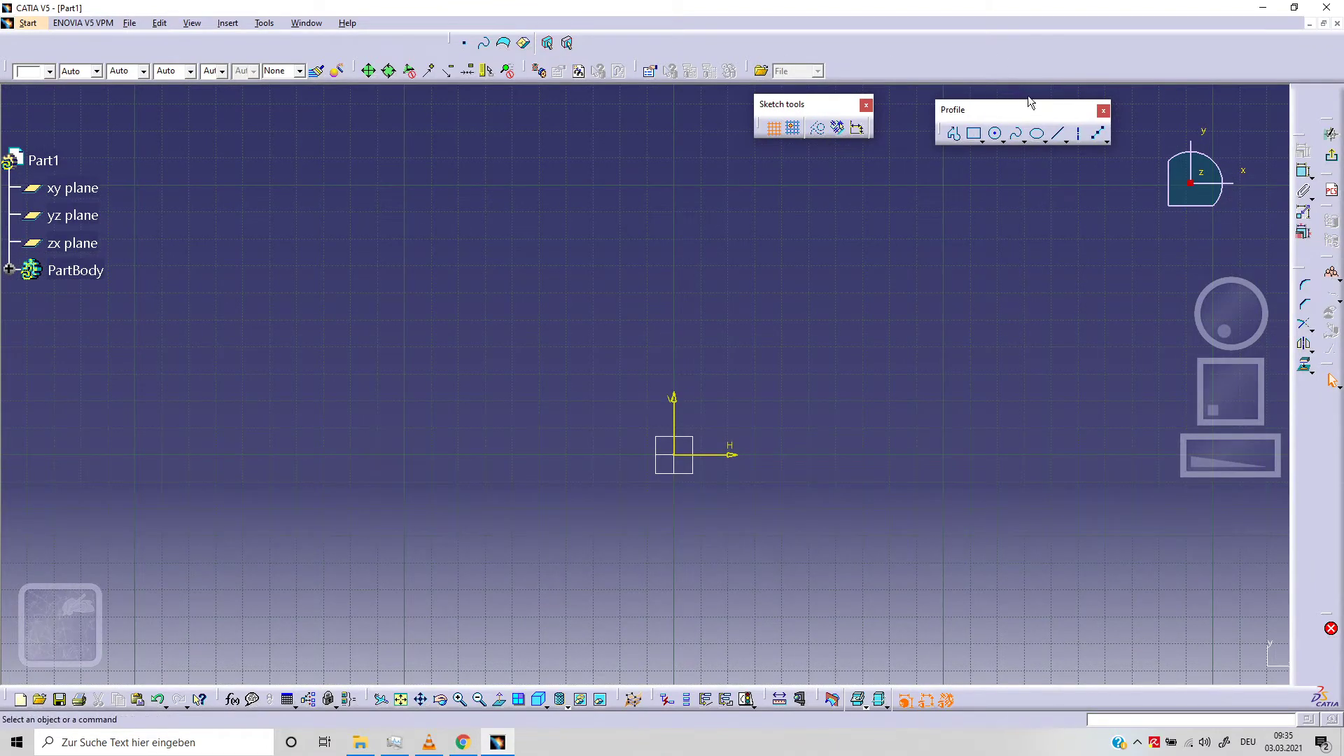
{"action": "right_click", "coordinate": [986, 55]}
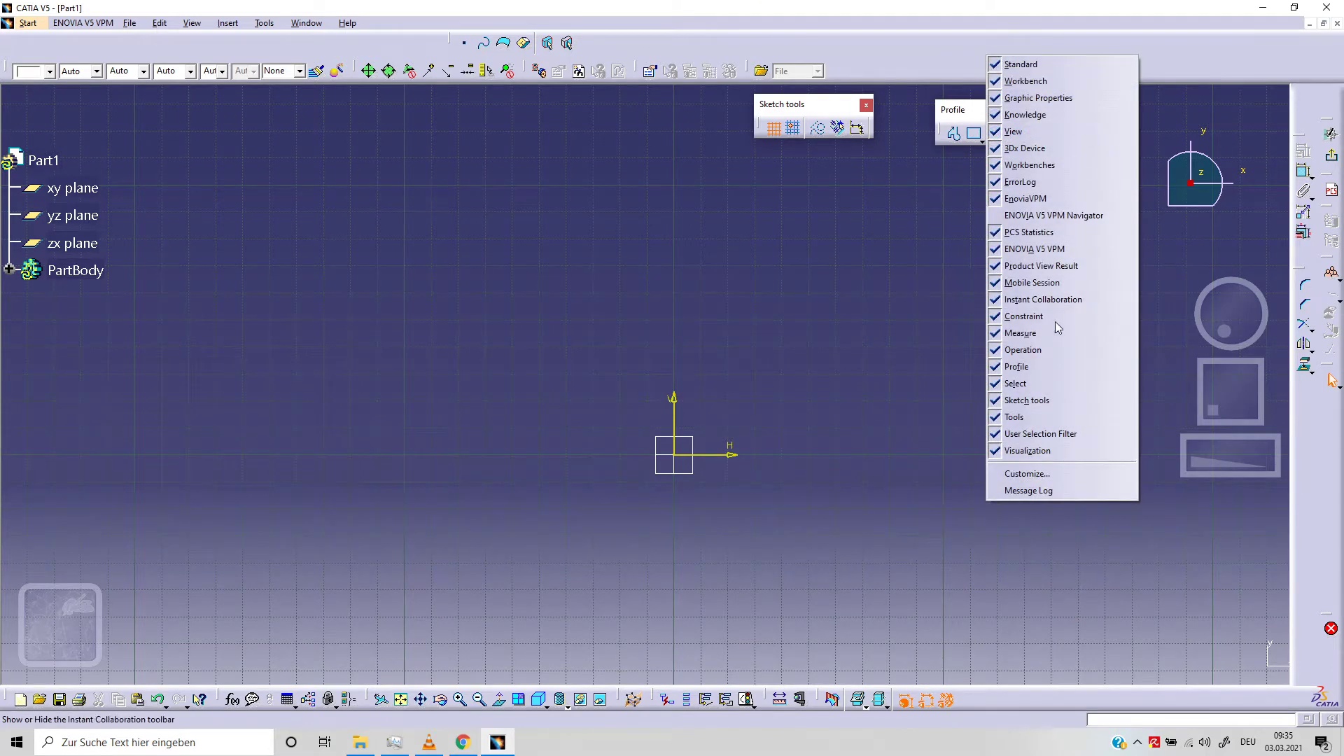
{"action": "left_click", "coordinate": [910, 371]}
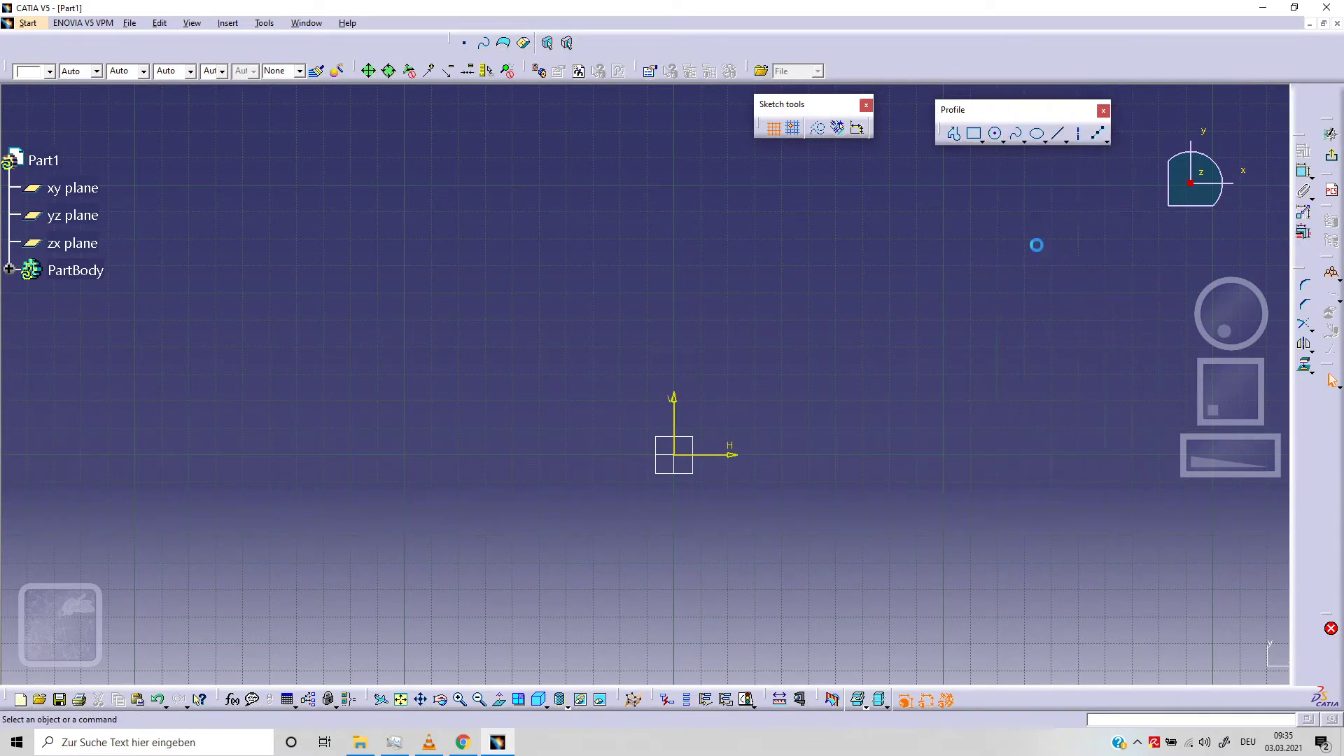
Draw a line sloping up to the right from just right of the origin
{"action": "left_click", "coordinate": [1059, 133]}
{"action": "left_click", "coordinate": [812, 361]}
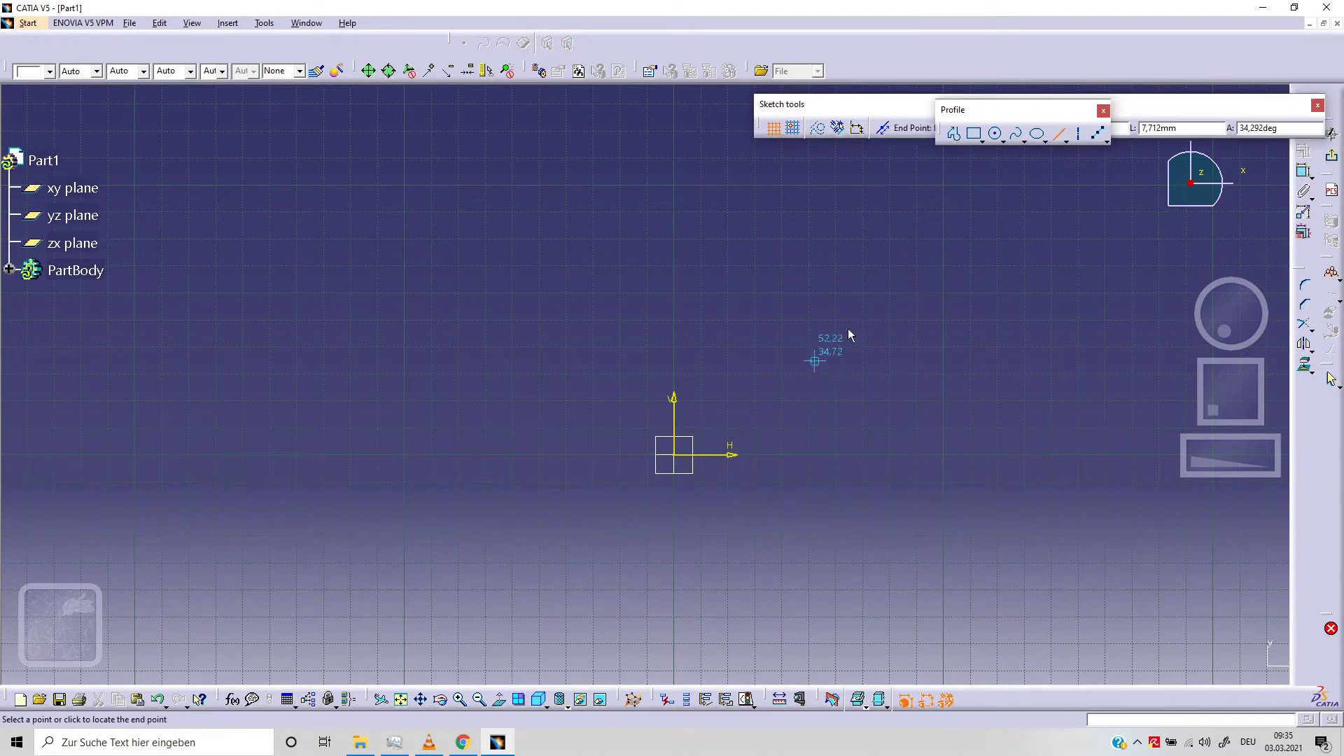
{"action": "left_click", "coordinate": [1054, 252]}
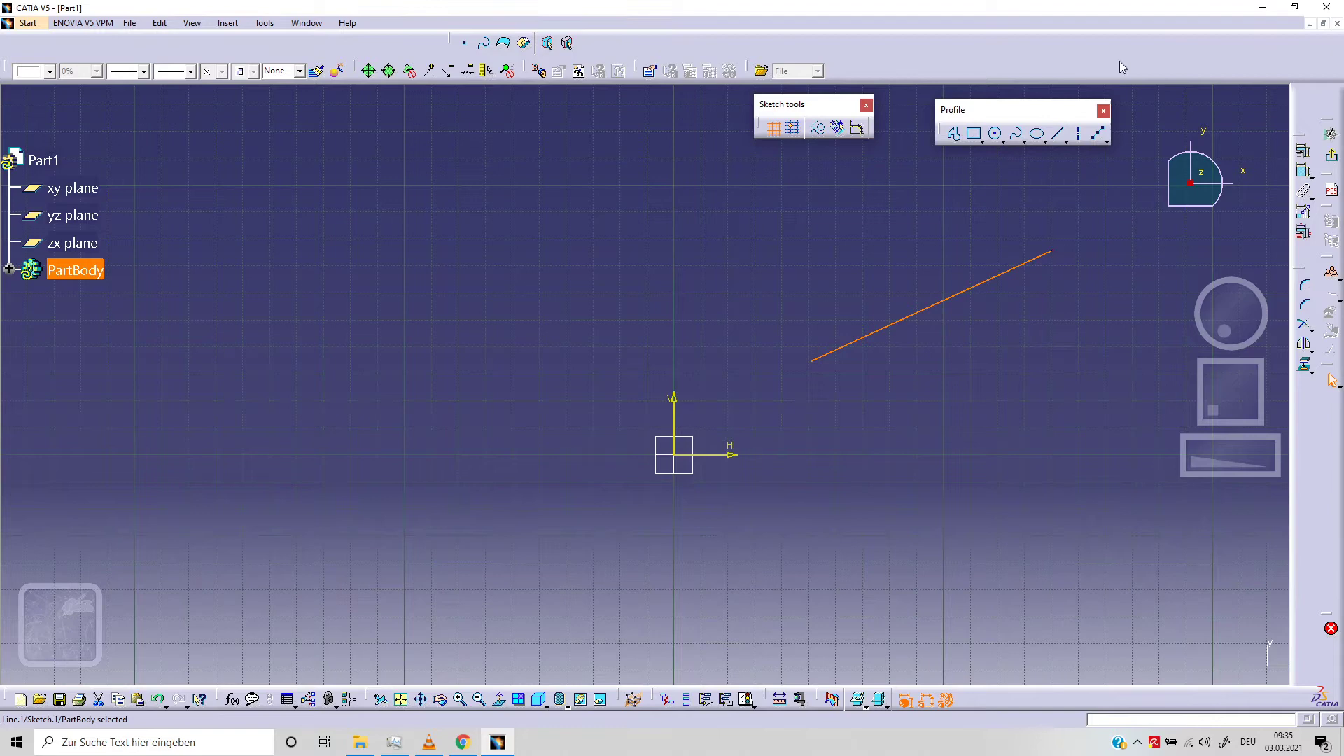
Re-dock both toolbars and check the sketch's solving status
{"action": "left_click_drag", "start_coordinate": [1119, 67], "coordinate": [1102, 70]}
{"action": "mouse_move", "coordinate": [851, 105]}
{"action": "left_mouse_down"}
{"action": "mouse_move", "coordinate": [938, 52]}
{"action": "mouse_move", "coordinate": [955, 70]}
{"action": "left_mouse_up"}
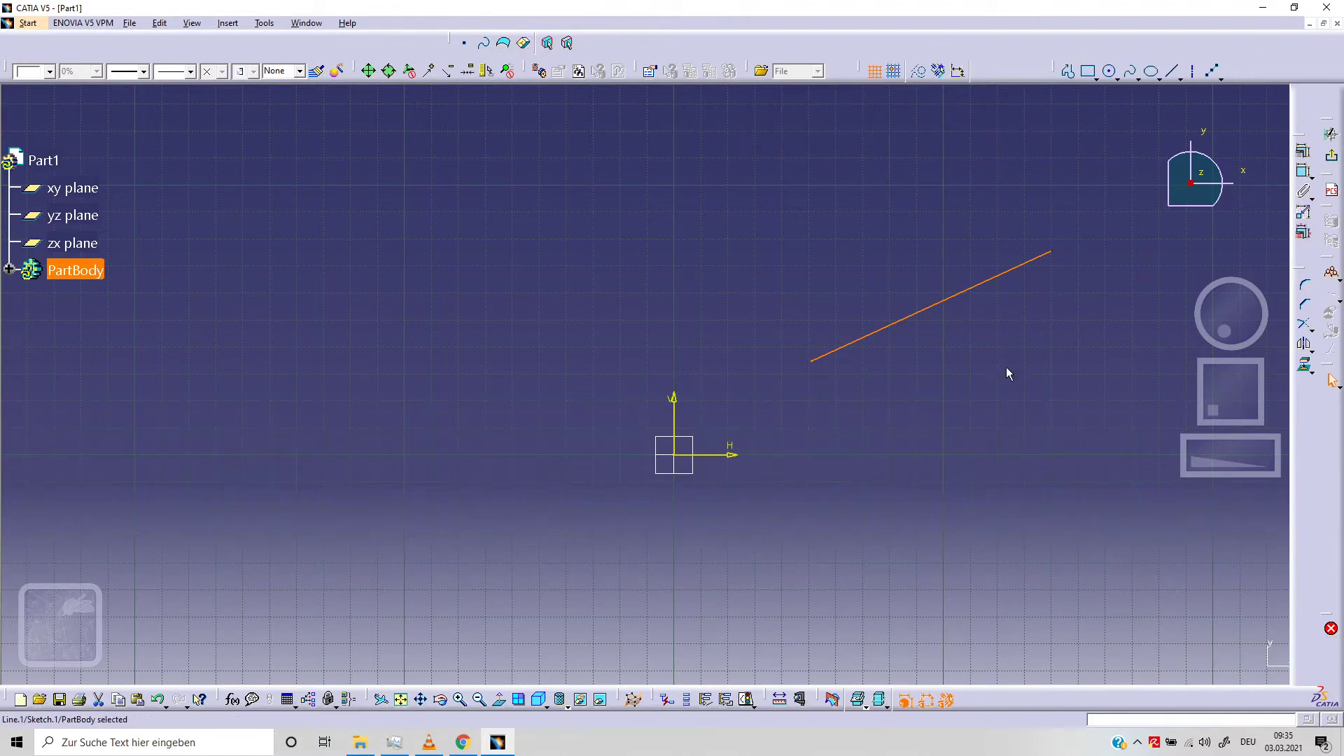
{"action": "left_click", "coordinate": [987, 420]}
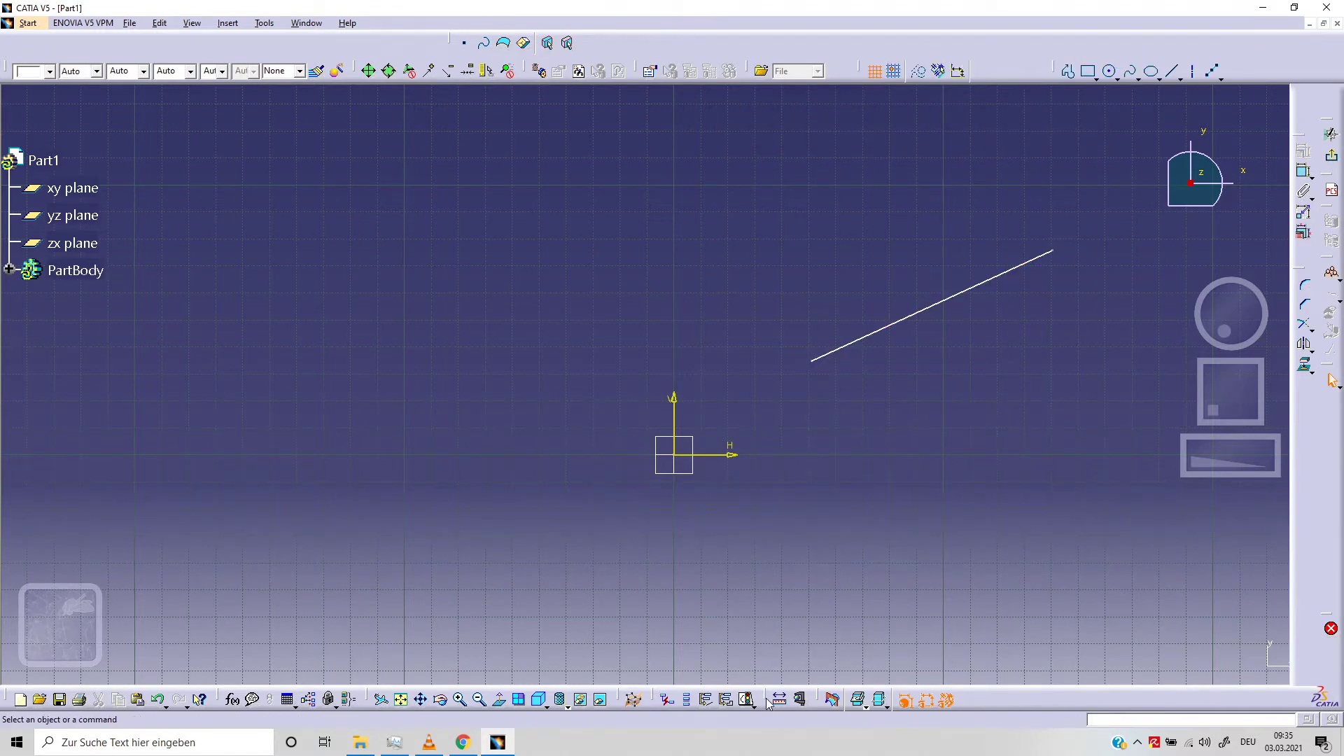
{"action": "left_click", "coordinate": [745, 701]}
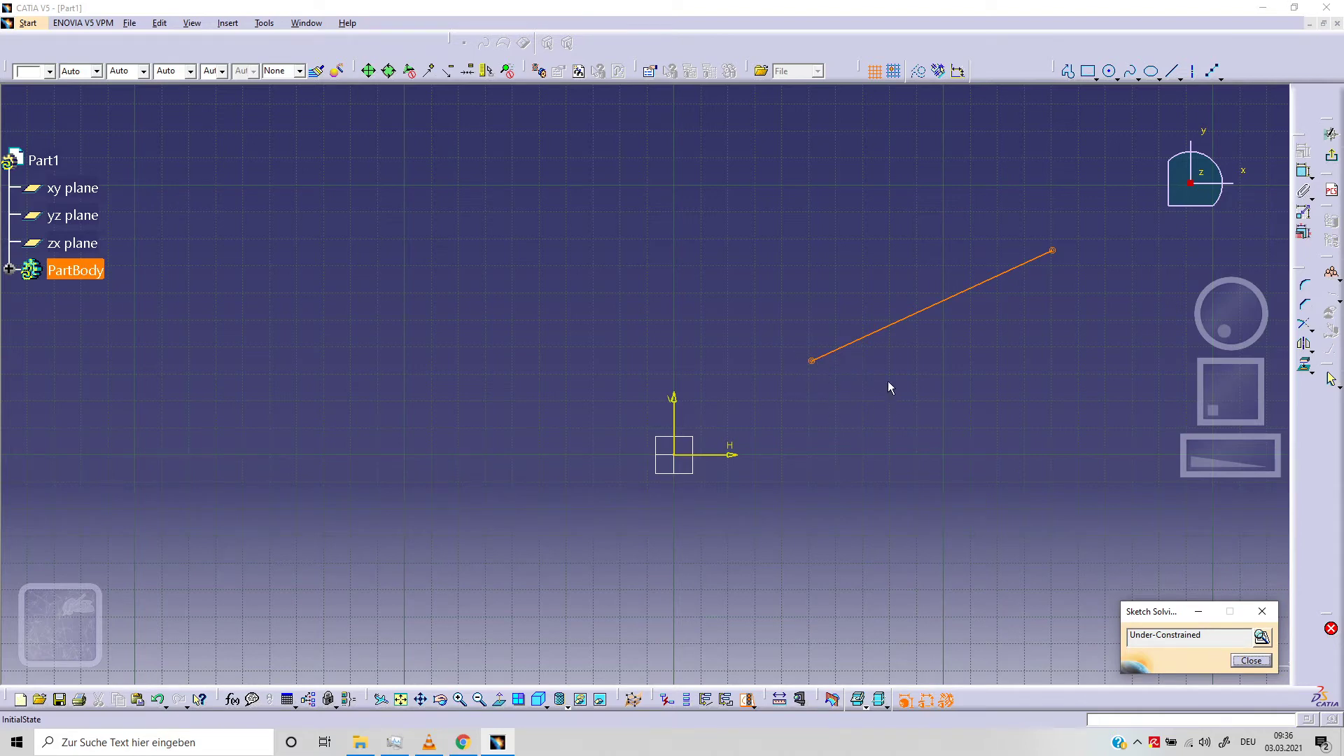
Add a 24.638° angle dimension to the line, then delete it
{"action": "left_click", "coordinate": [1251, 660]}
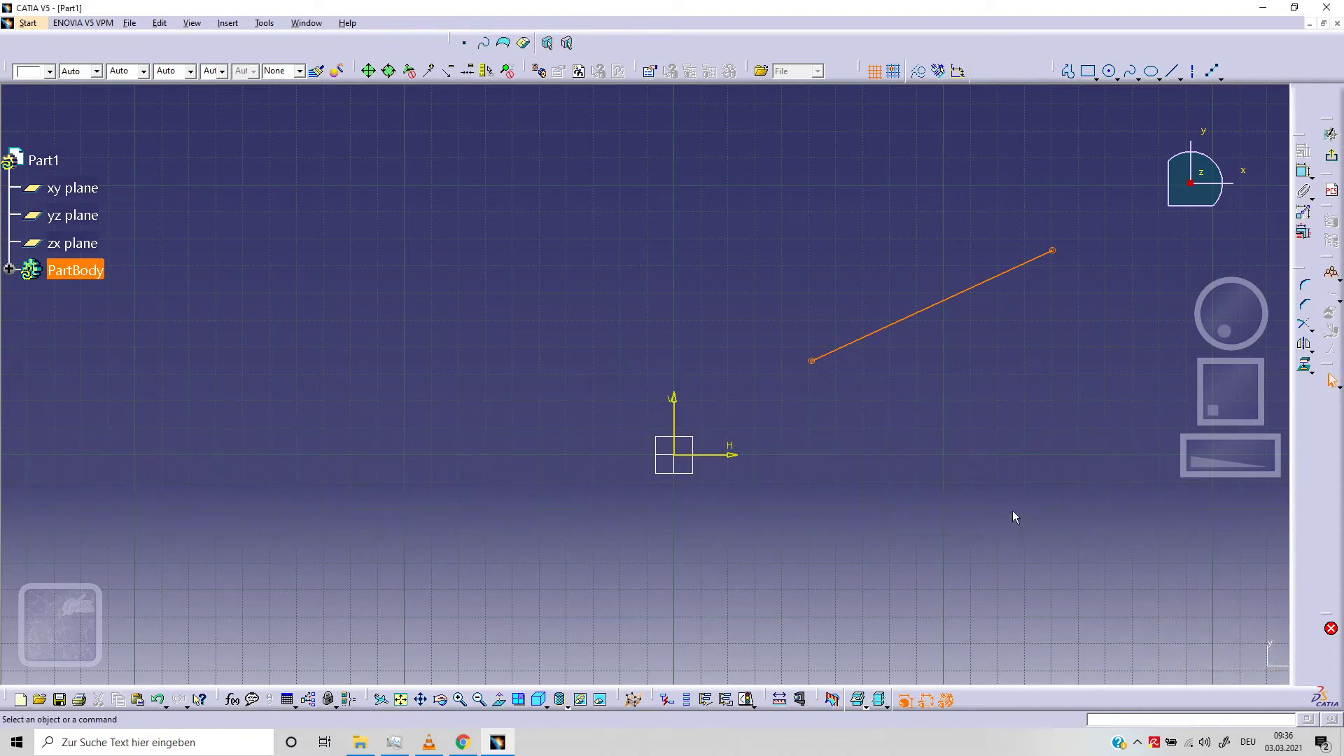
{"action": "left_click", "coordinate": [1013, 512]}
{"action": "left_click", "coordinate": [1303, 170]}
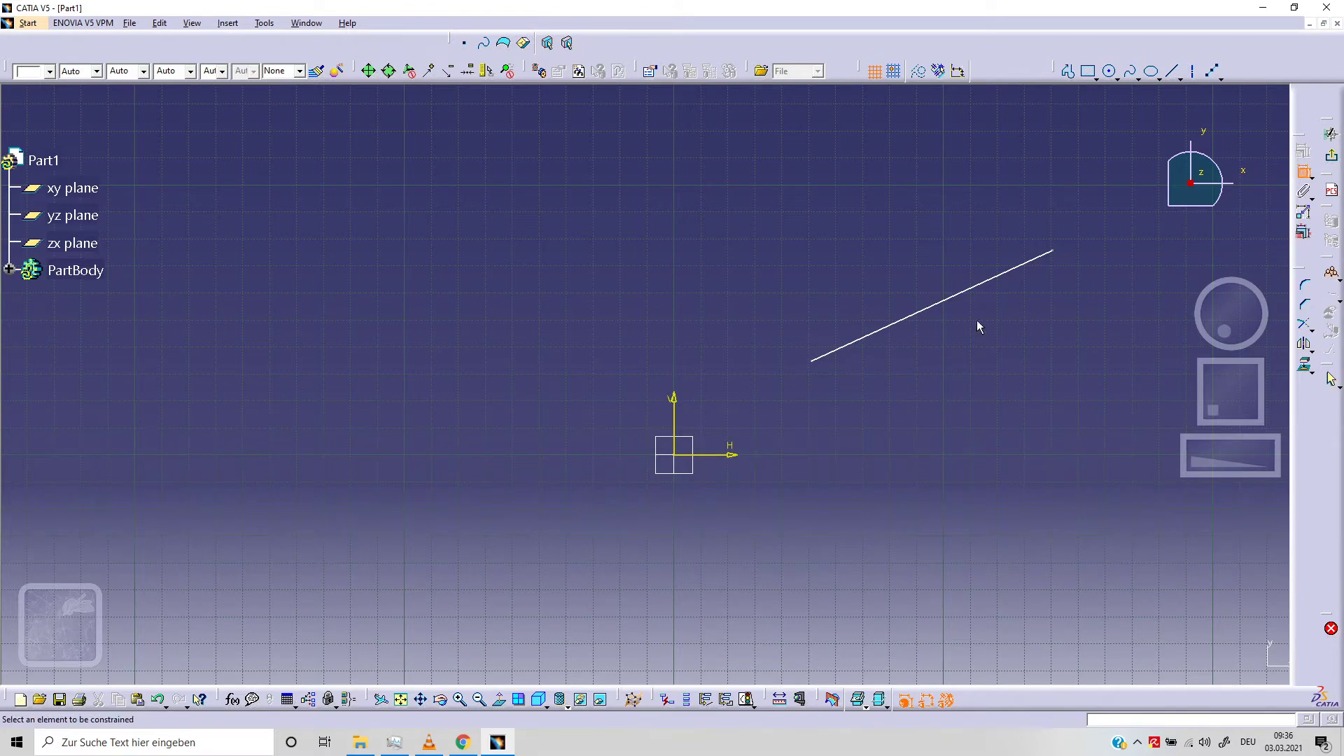
{"action": "left_click", "coordinate": [818, 365]}
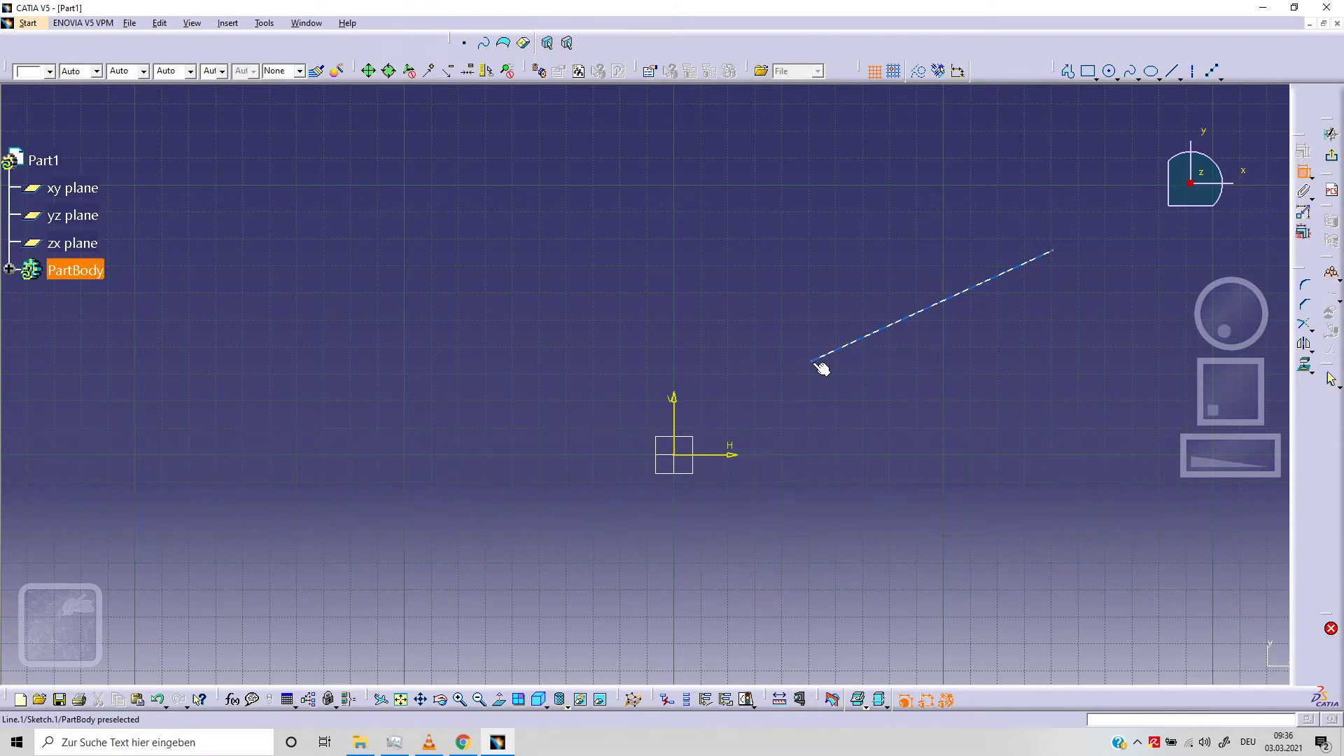
{"action": "left_click", "coordinate": [733, 455]}
{"action": "left_click", "coordinate": [831, 444]}
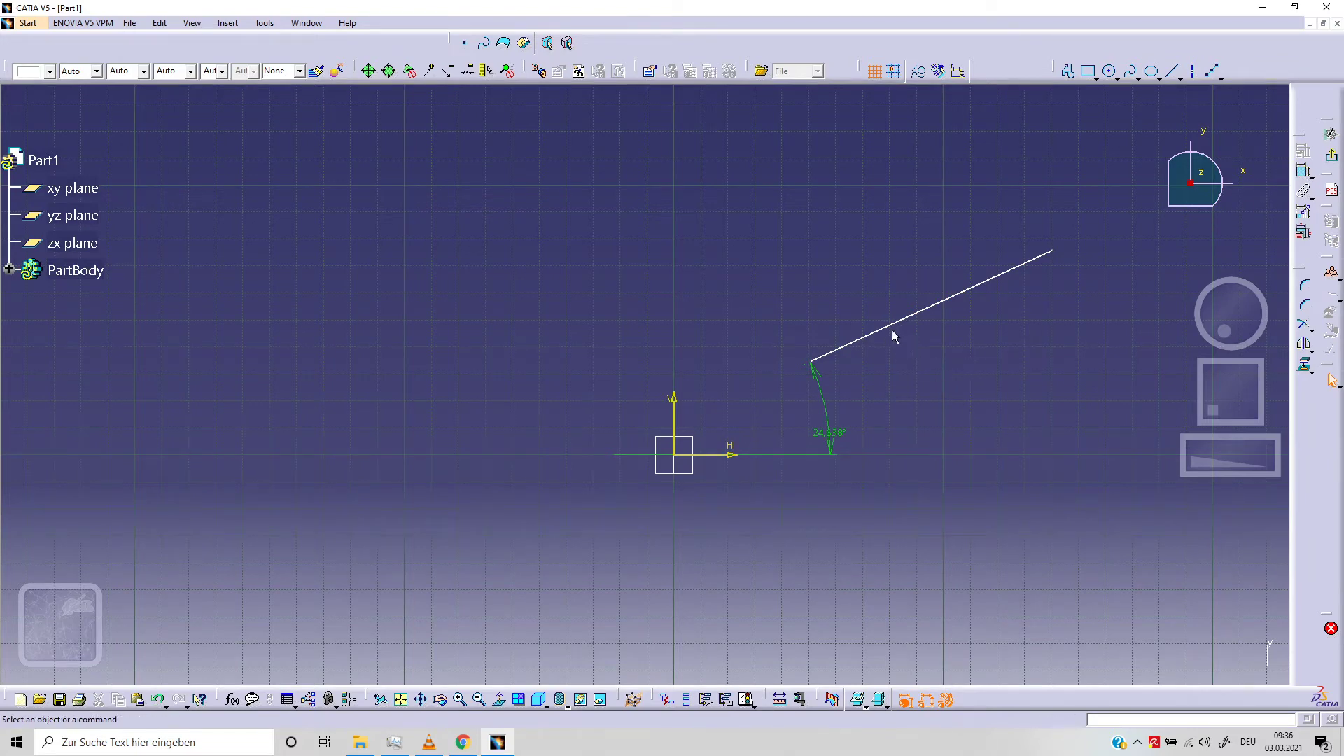
{"action": "right_click", "coordinate": [830, 445]}
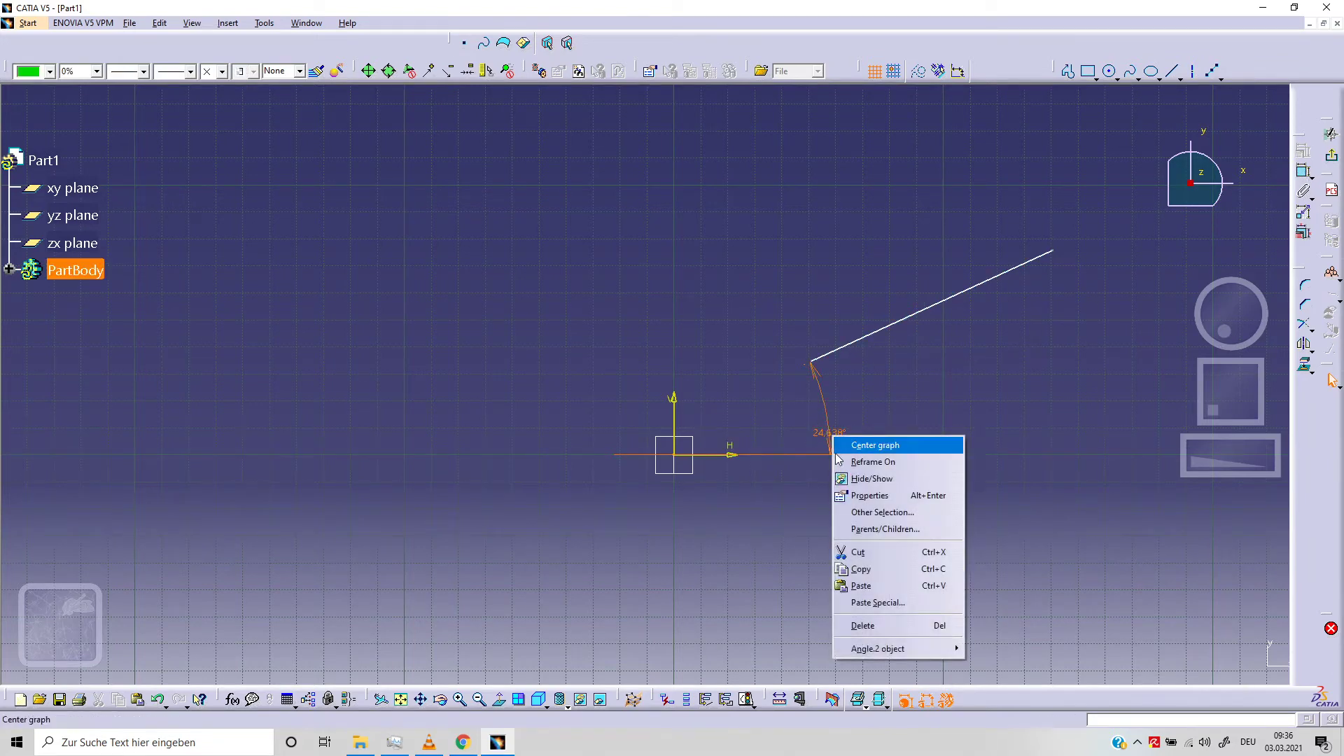
{"action": "left_click", "coordinate": [872, 625]}
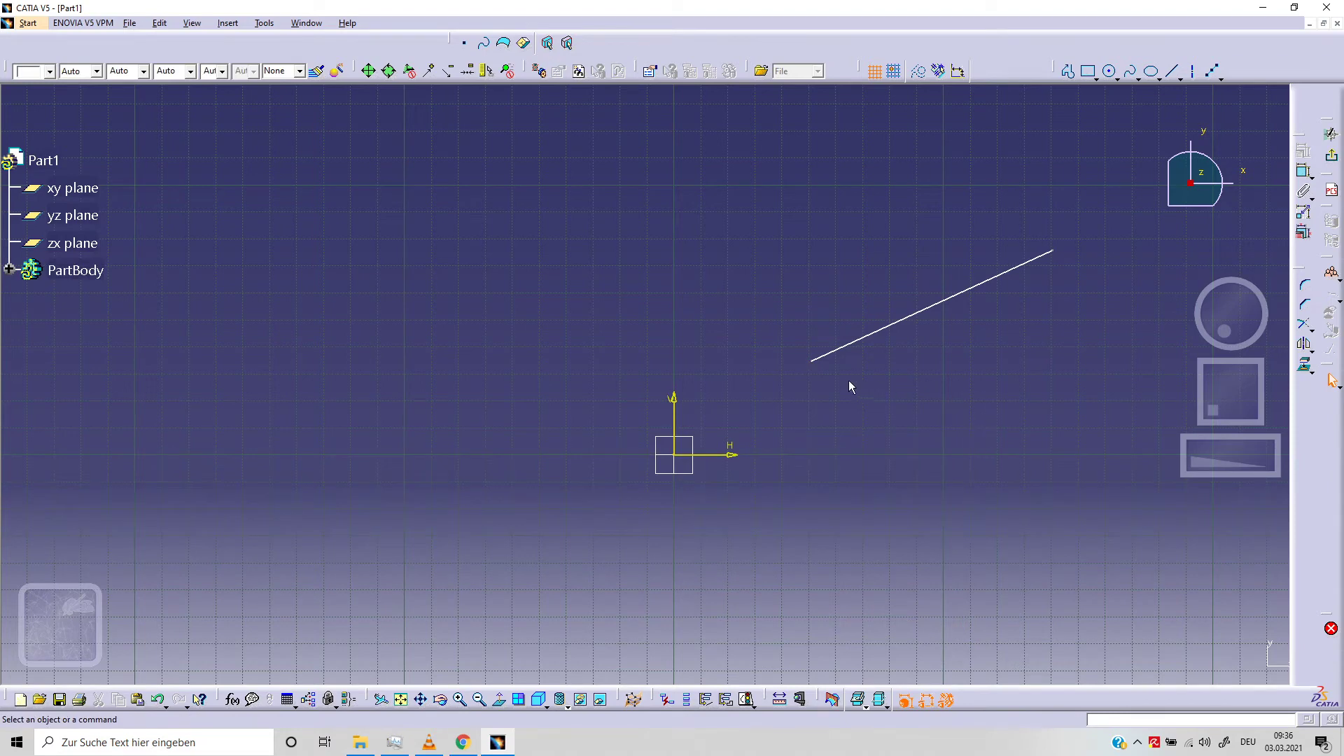
Dimension the line's lower endpoint: 34.725 from the H axis, 50.919 from the V axis
{"action": "left_click", "coordinate": [812, 362]}
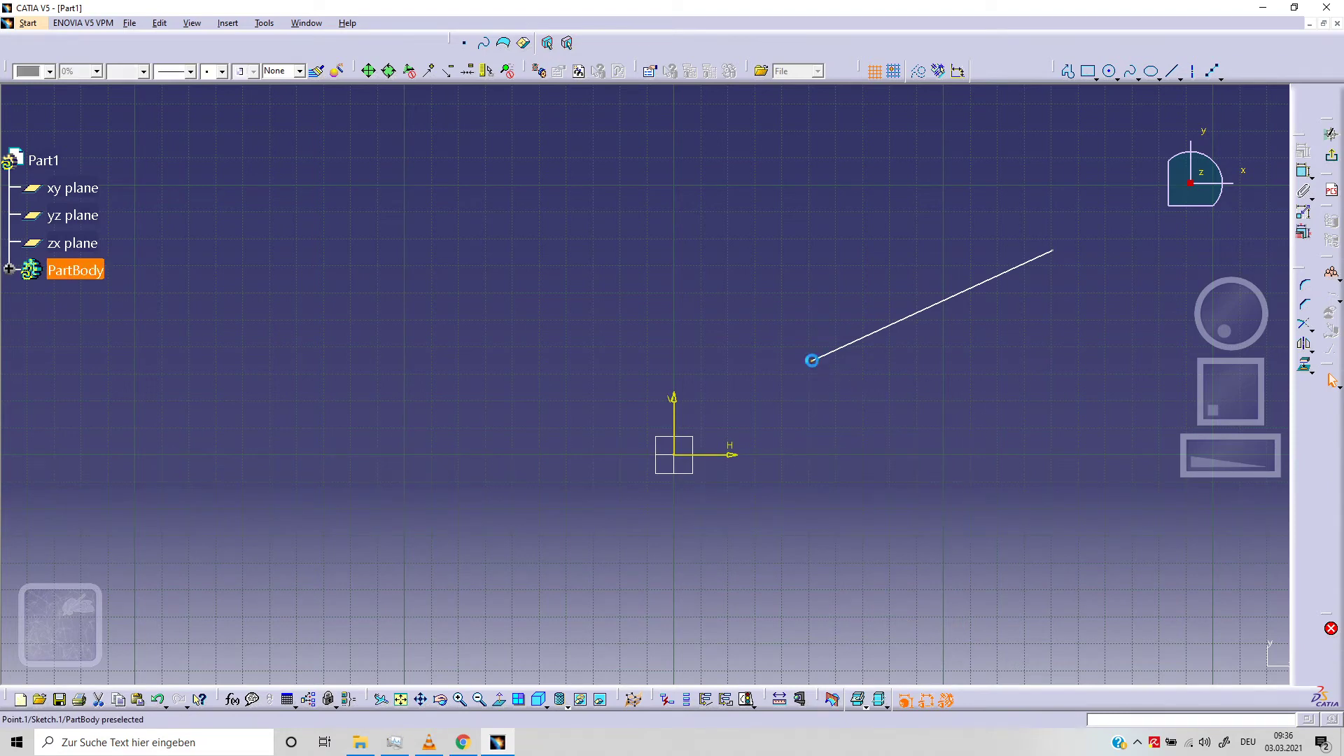
{"action": "left_click", "coordinate": [1303, 171]}
{"action": "left_click", "coordinate": [732, 454]}
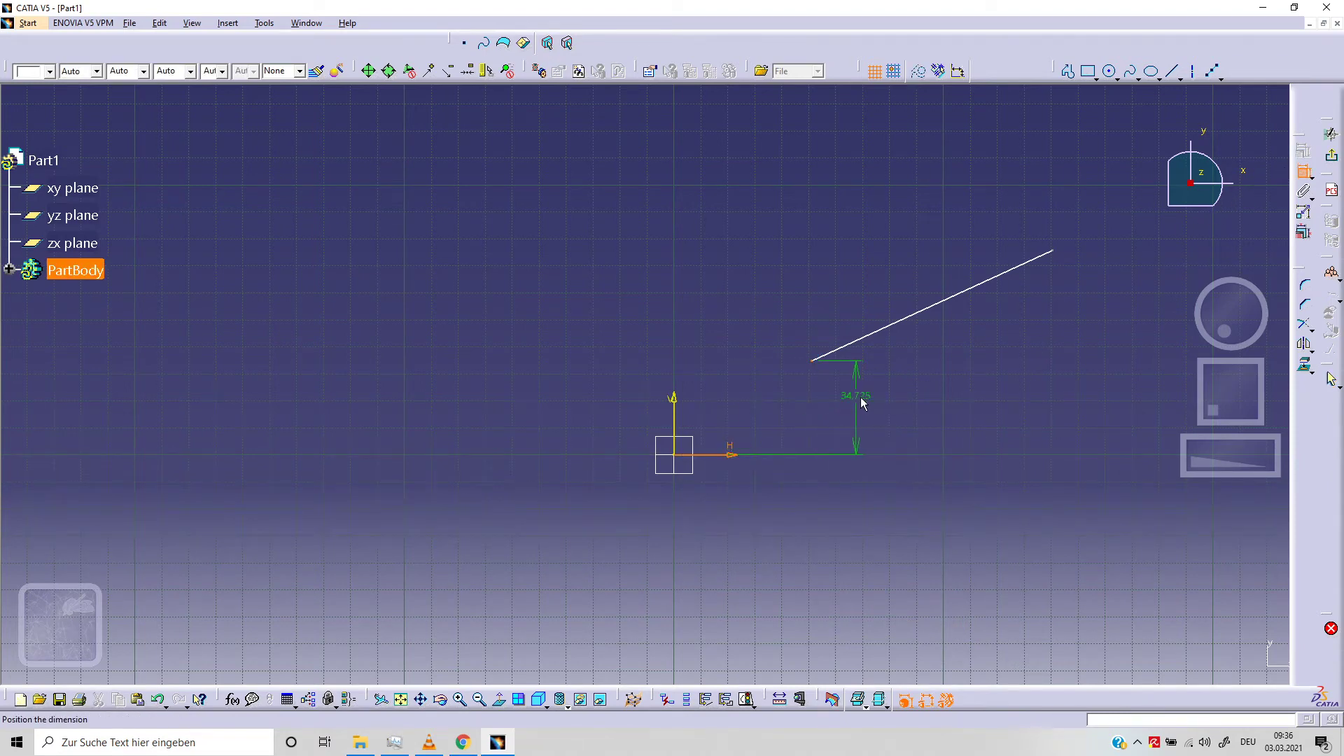
{"action": "left_click", "coordinate": [862, 402]}
{"action": "left_click", "coordinate": [1302, 171]}
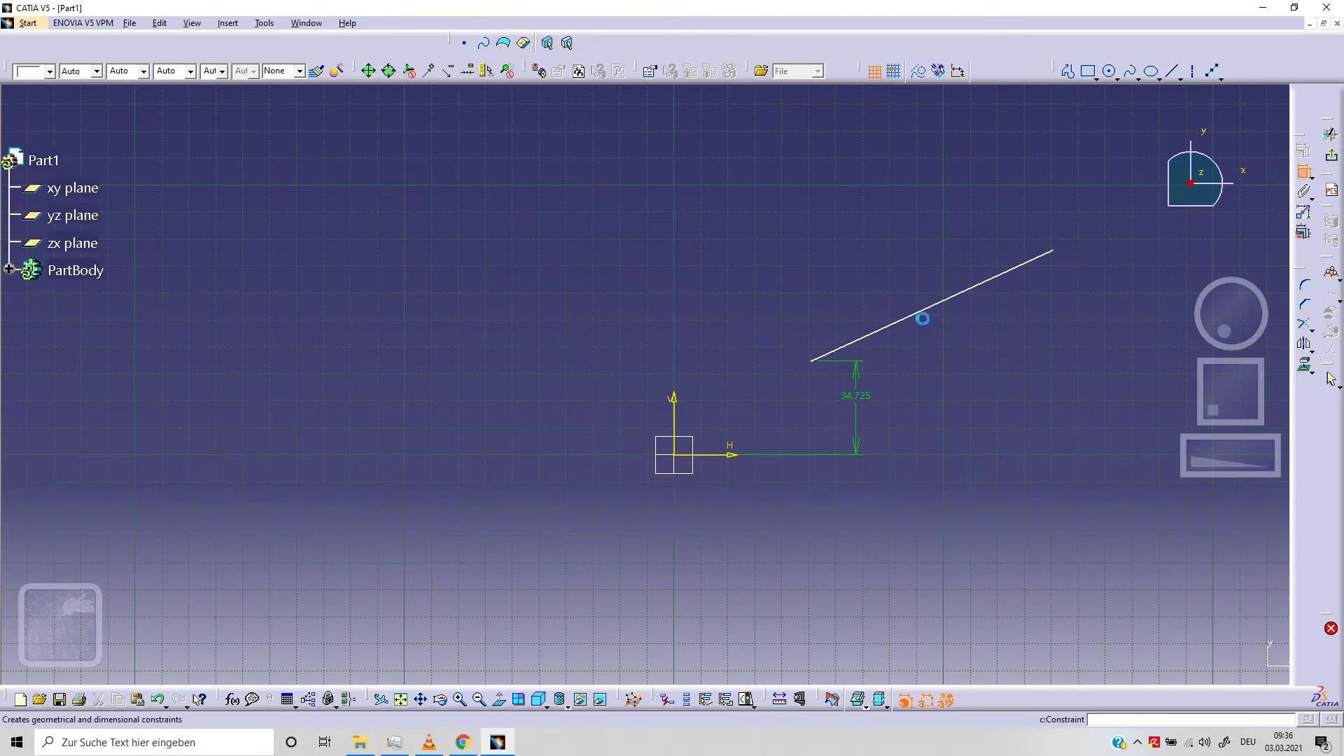
{"action": "left_click", "coordinate": [818, 360]}
{"action": "left_click", "coordinate": [676, 418]}
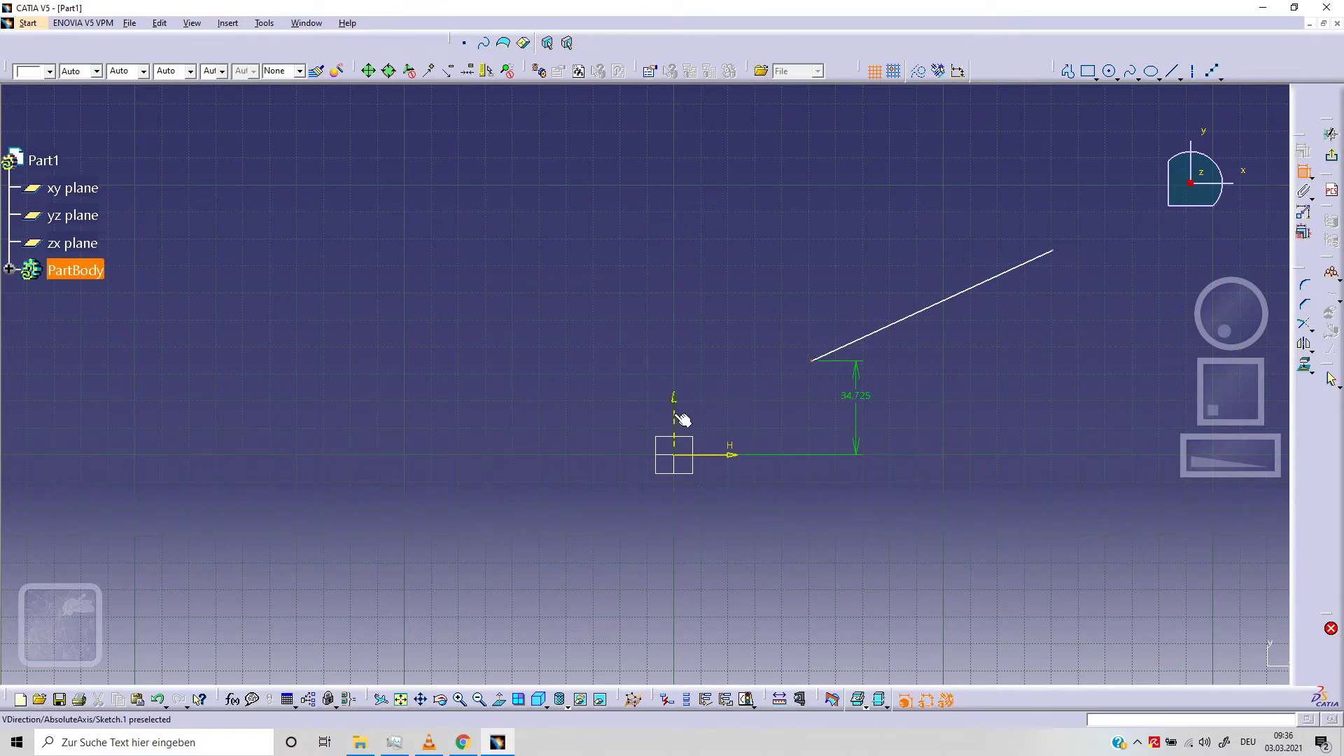
{"action": "left_click", "coordinate": [709, 339]}
Dimension the upper endpoint: 75.705 from the H axis, 140.273 from the V axis
{"action": "left_click", "coordinate": [1304, 173]}
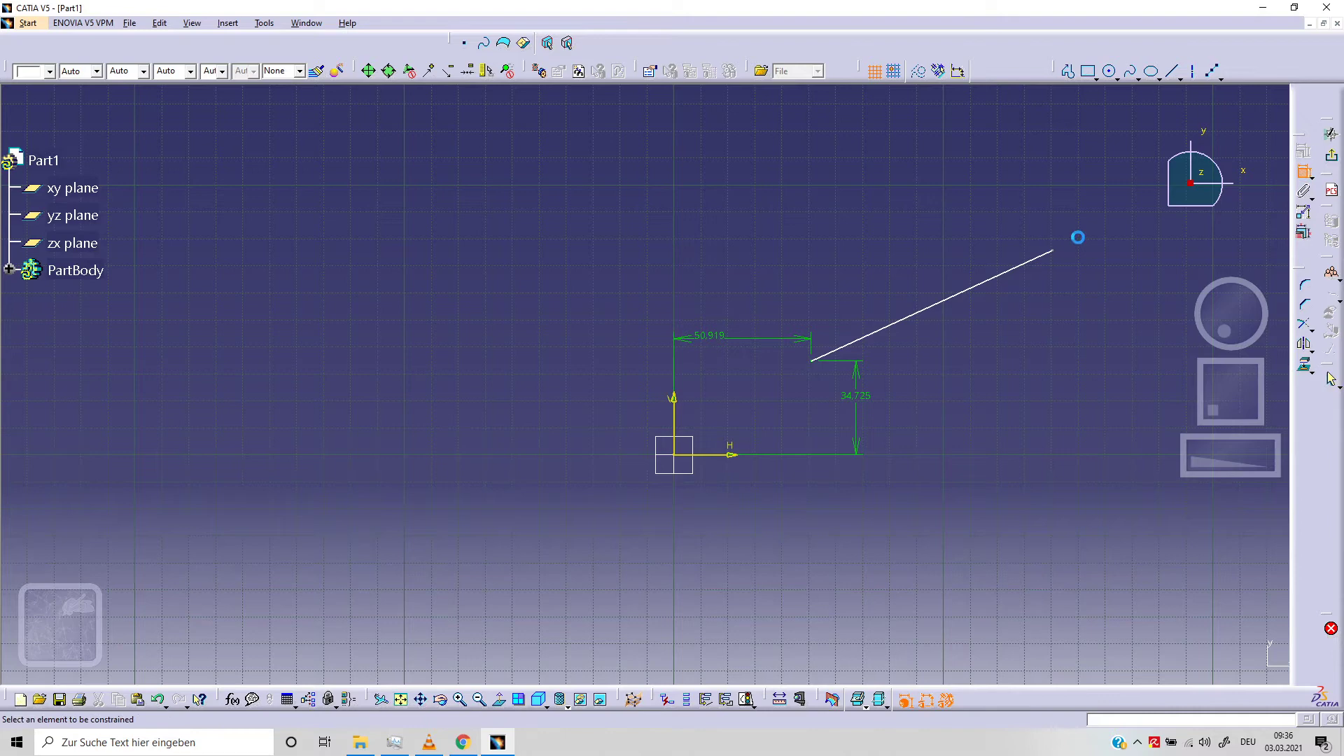
{"action": "left_click", "coordinate": [1059, 252]}
{"action": "left_click", "coordinate": [743, 453]}
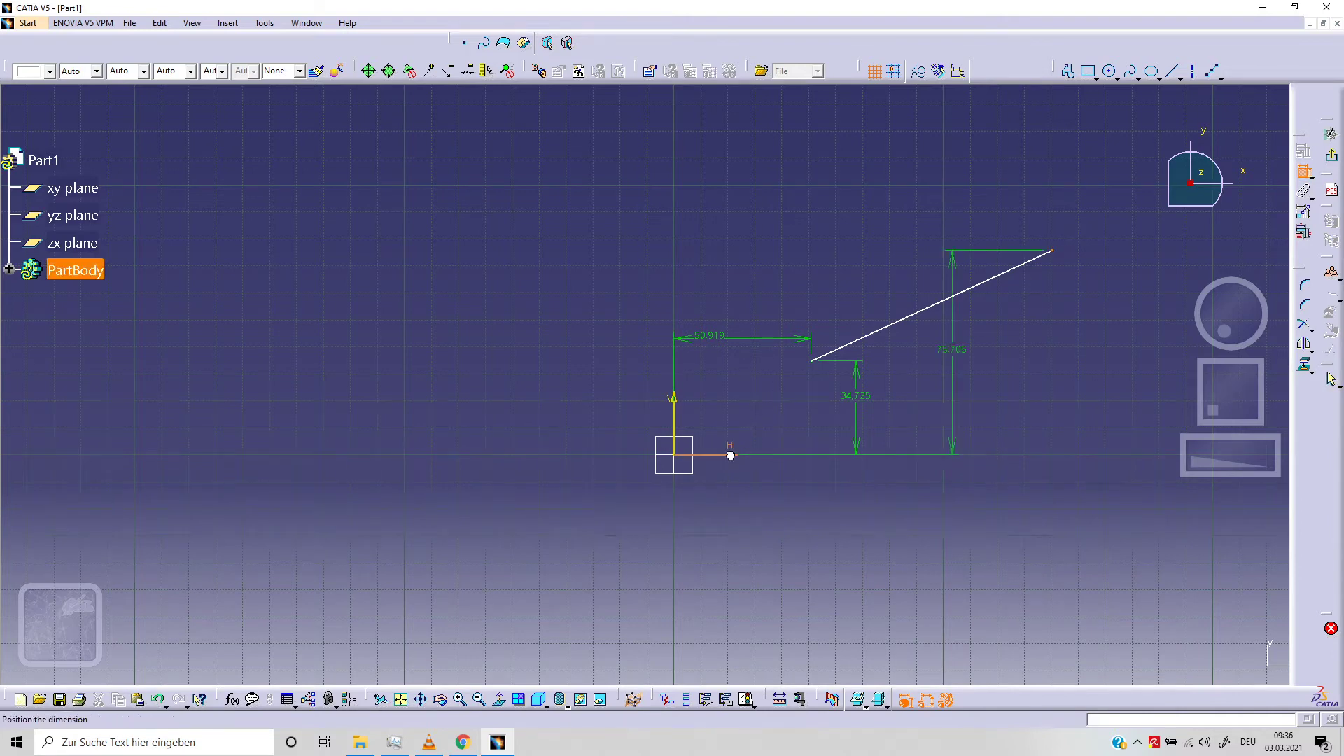
{"action": "left_click", "coordinate": [1041, 363]}
{"action": "left_click", "coordinate": [1303, 174]}
{"action": "left_click", "coordinate": [1303, 174]}
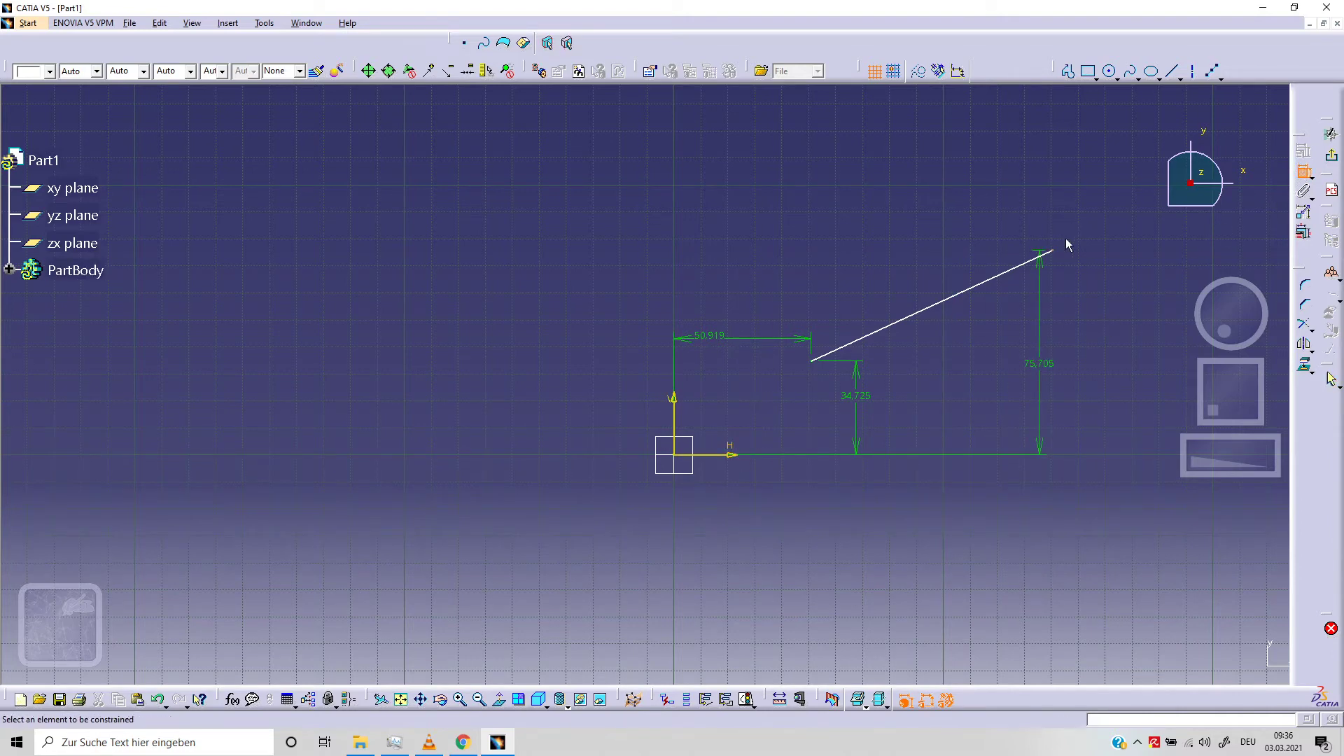
{"action": "left_click", "coordinate": [1057, 256]}
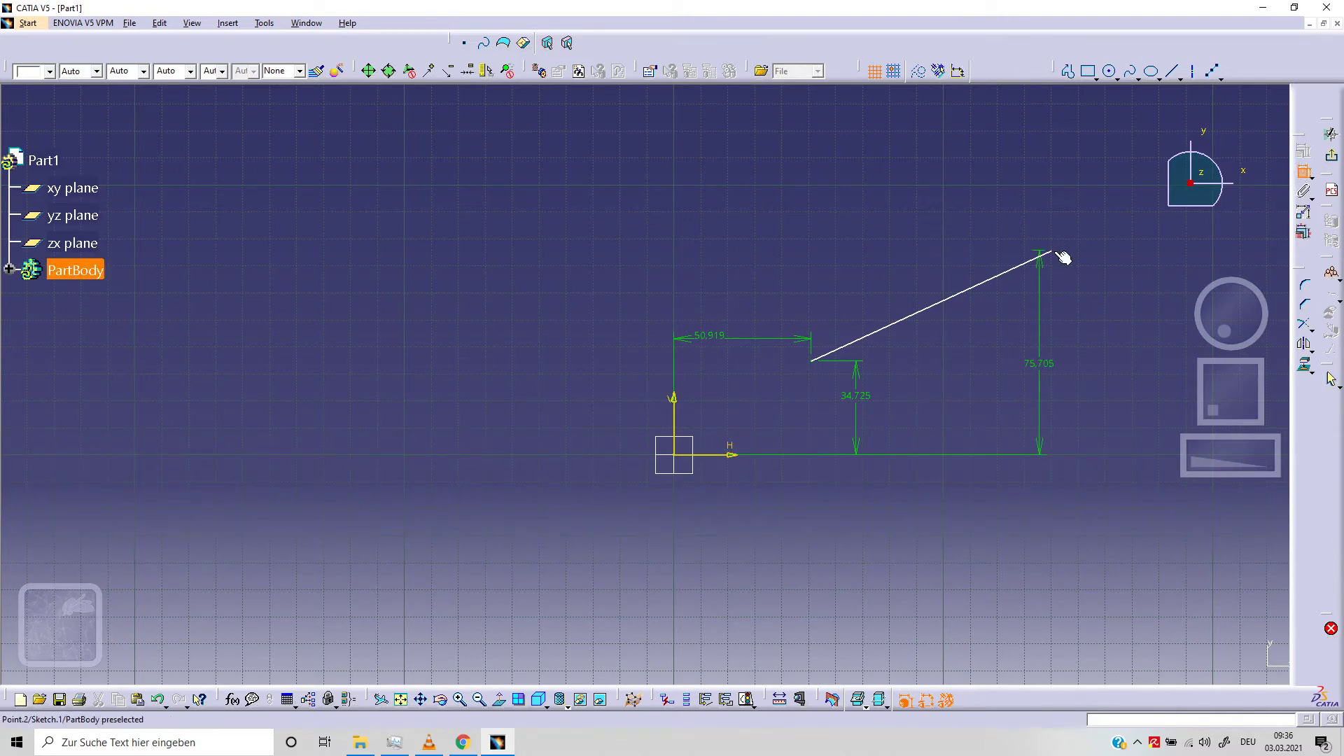
{"action": "left_click", "coordinate": [683, 424]}
{"action": "left_click", "coordinate": [756, 208]}
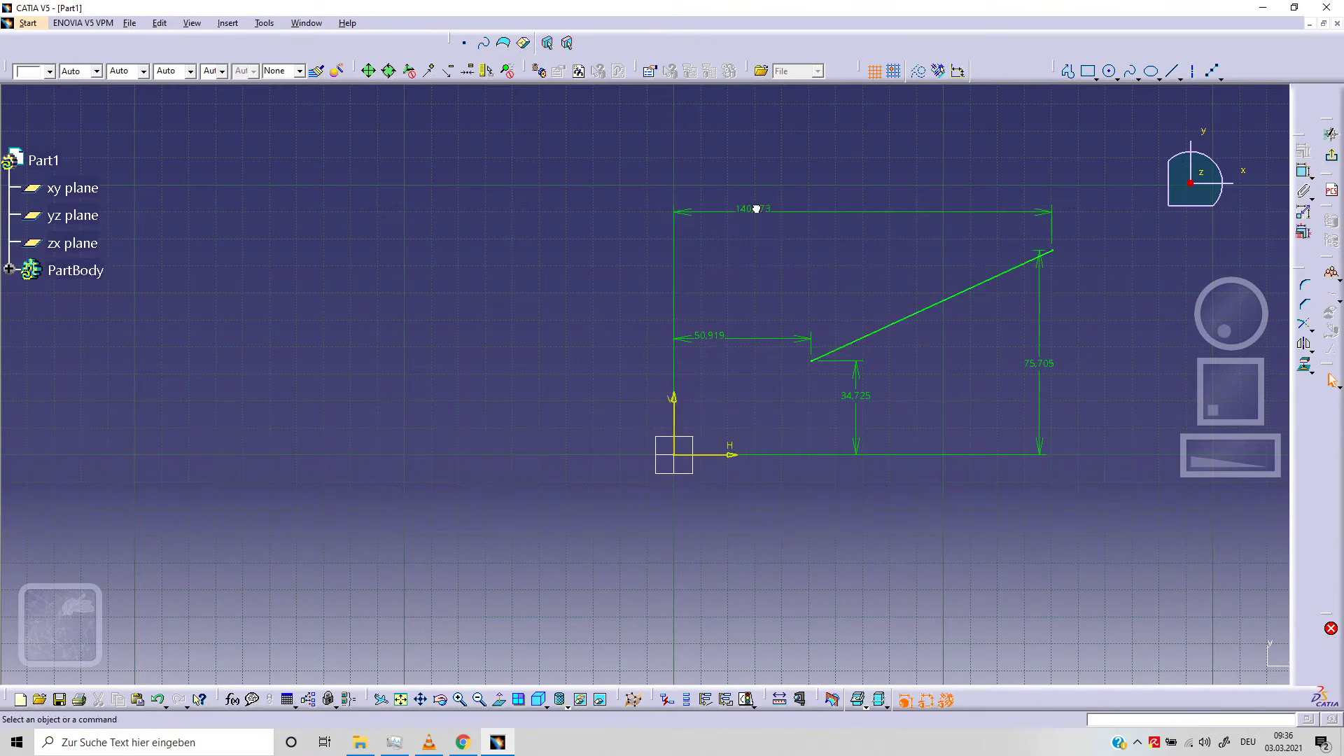
Move the 75.705 dimension further right
{"action": "left_click", "coordinate": [1039, 363]}
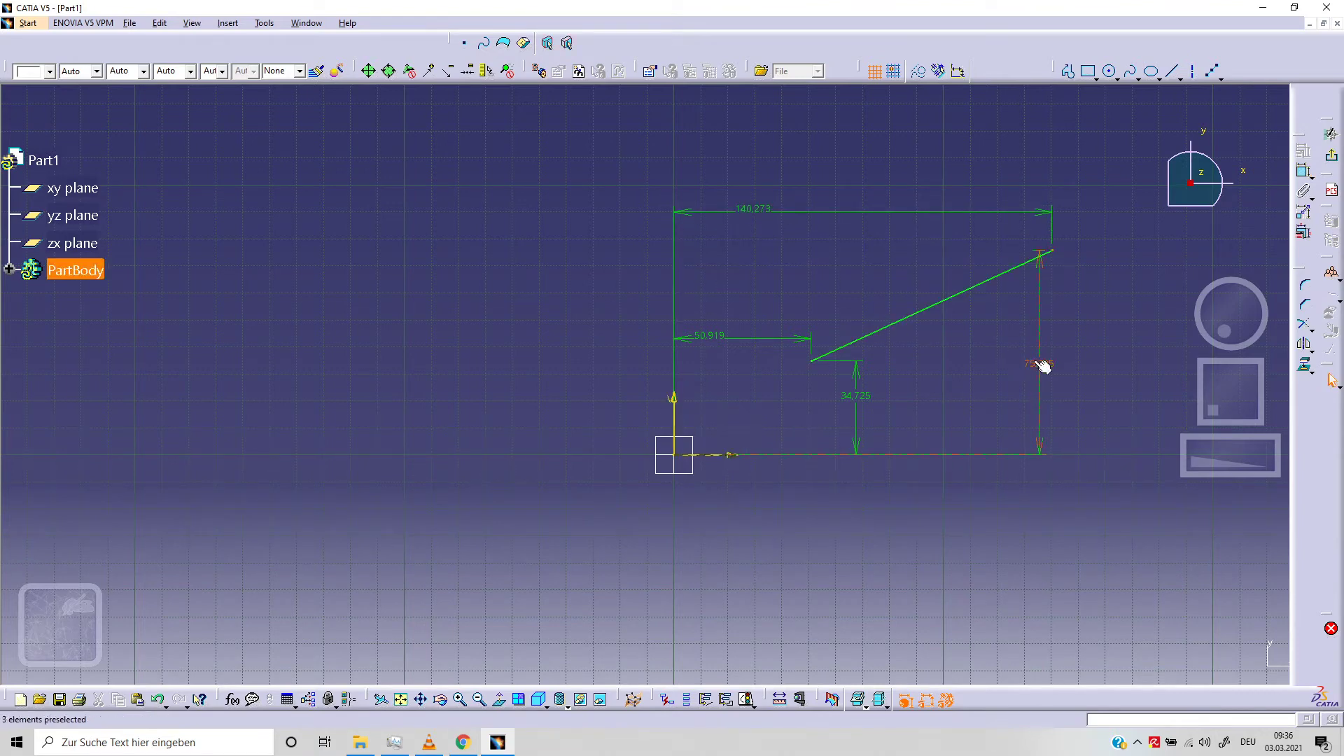
{"action": "left_click", "coordinate": [1032, 312]}
{"action": "left_click_drag", "start_coordinate": [1043, 334], "coordinate": [1093, 350]}
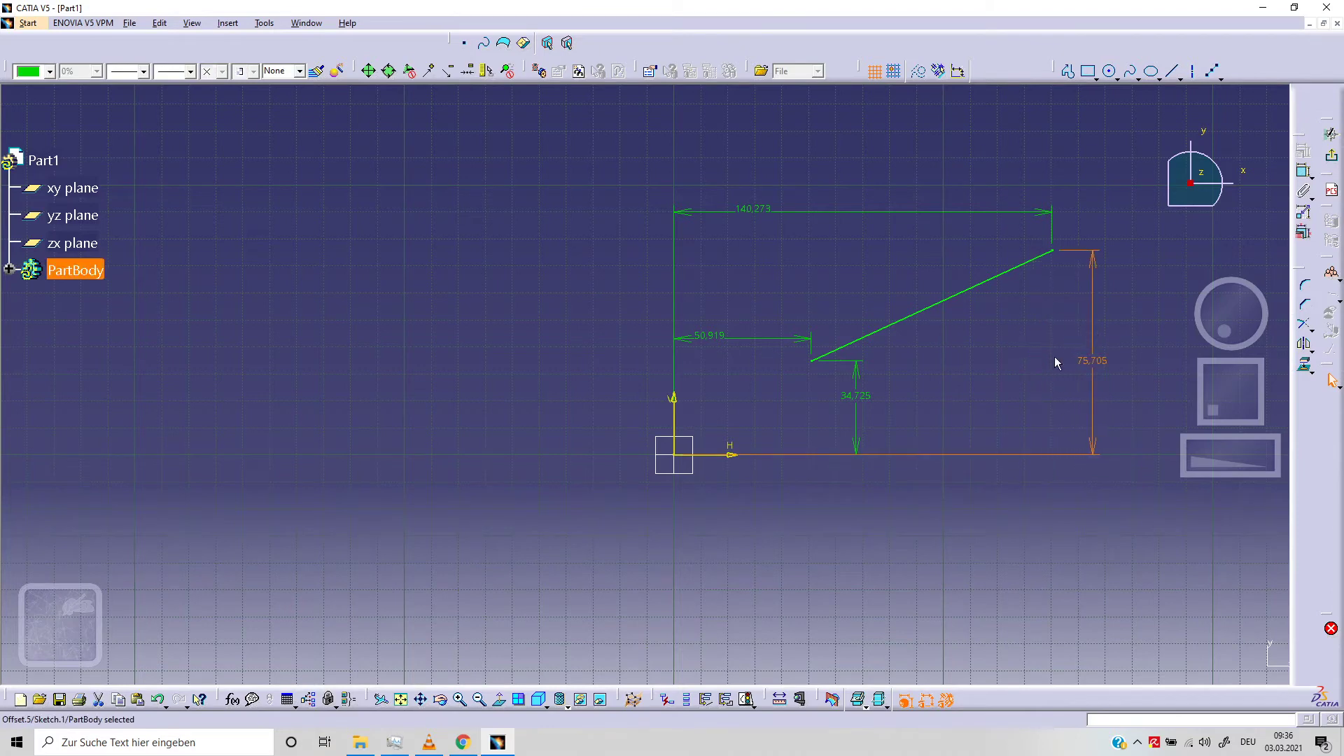
{"action": "left_click", "coordinate": [1057, 362]}
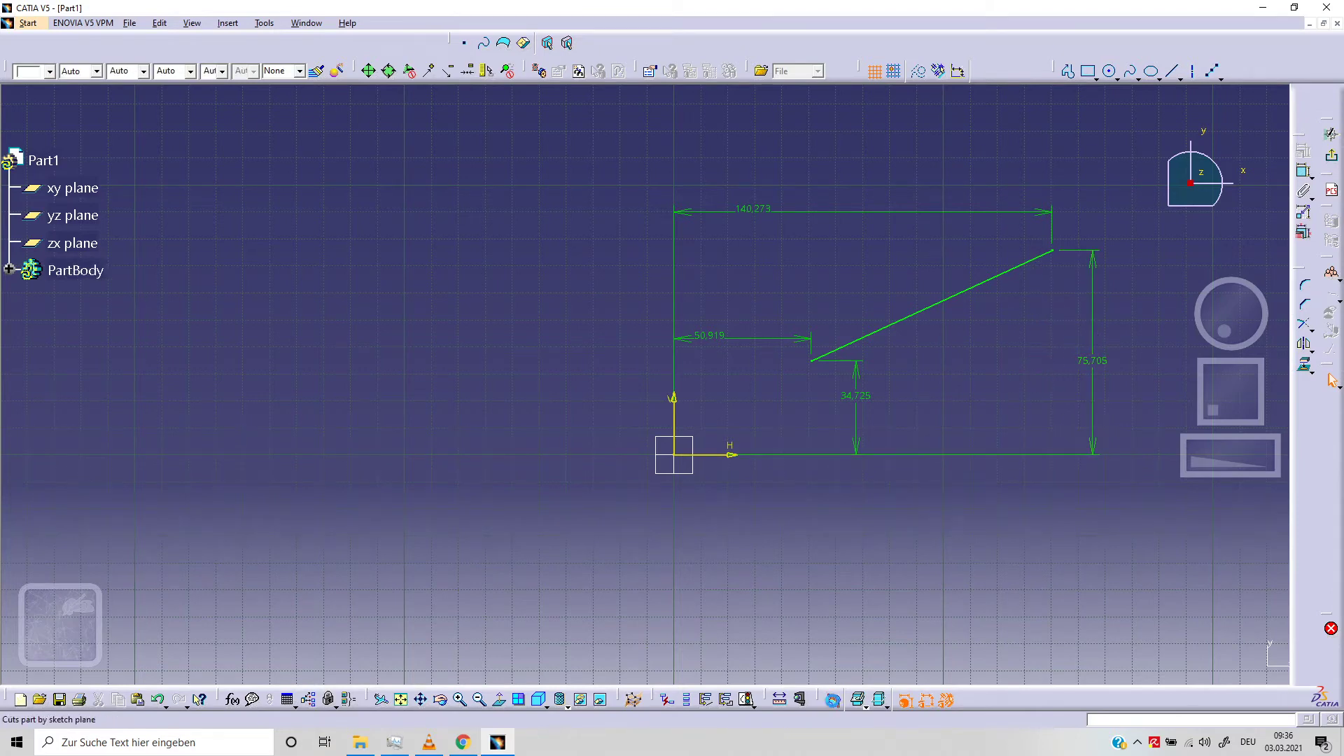
Check solving status, then draw a second line up-left of the origin, sloping down-right
{"action": "left_click", "coordinate": [747, 702]}
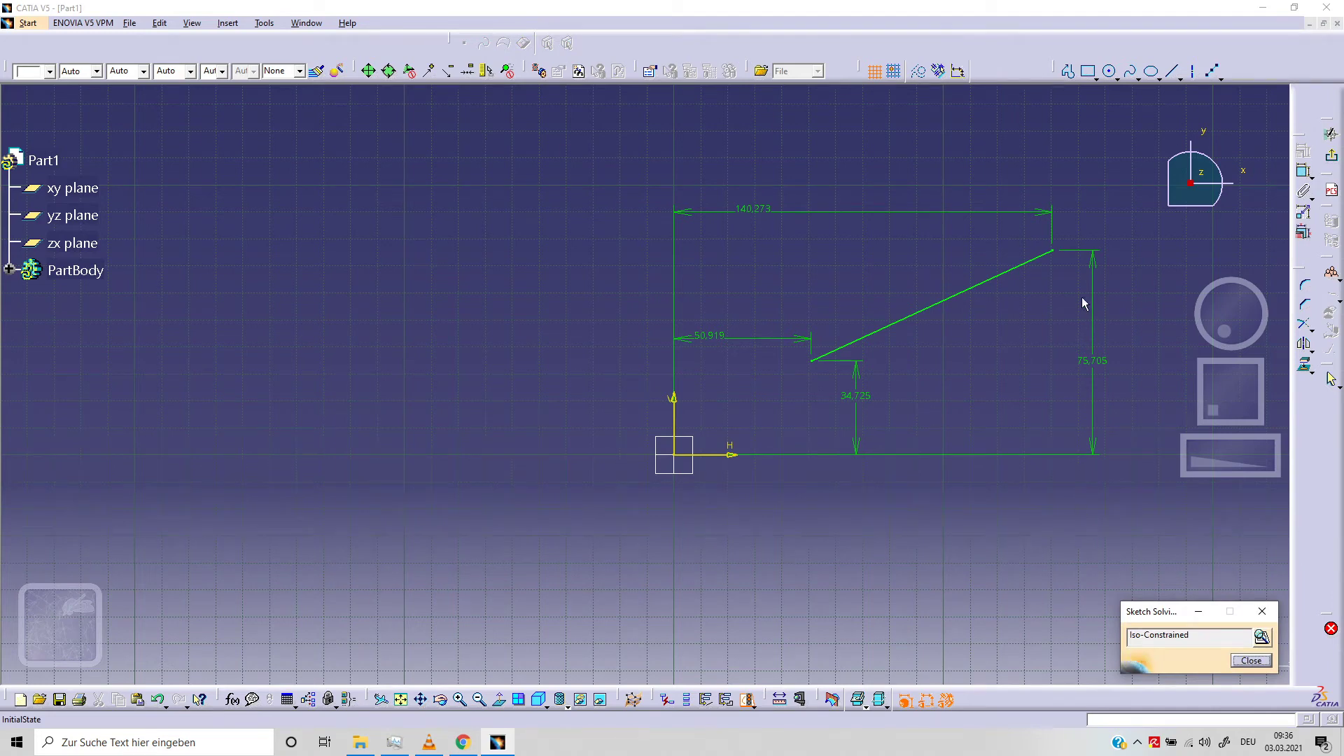
{"action": "left_click", "coordinate": [1250, 660]}
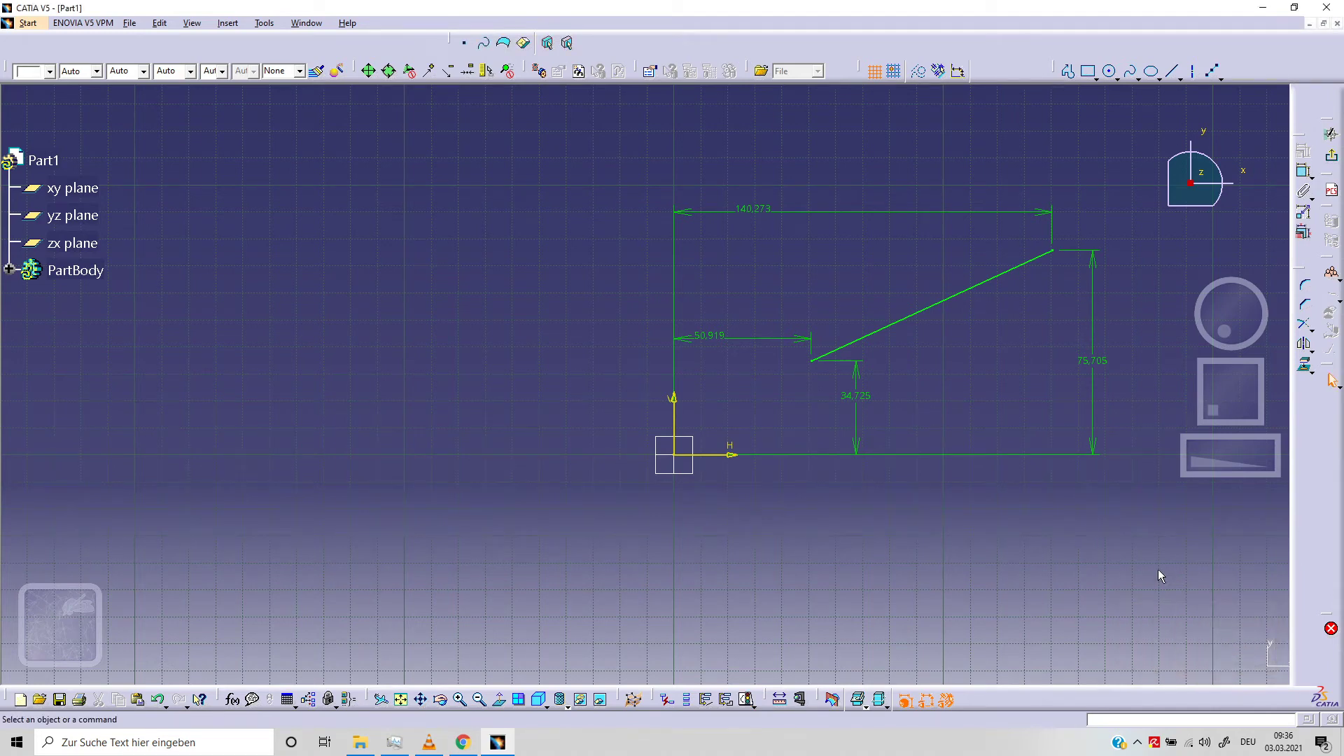
{"action": "left_click", "coordinate": [1176, 73]}
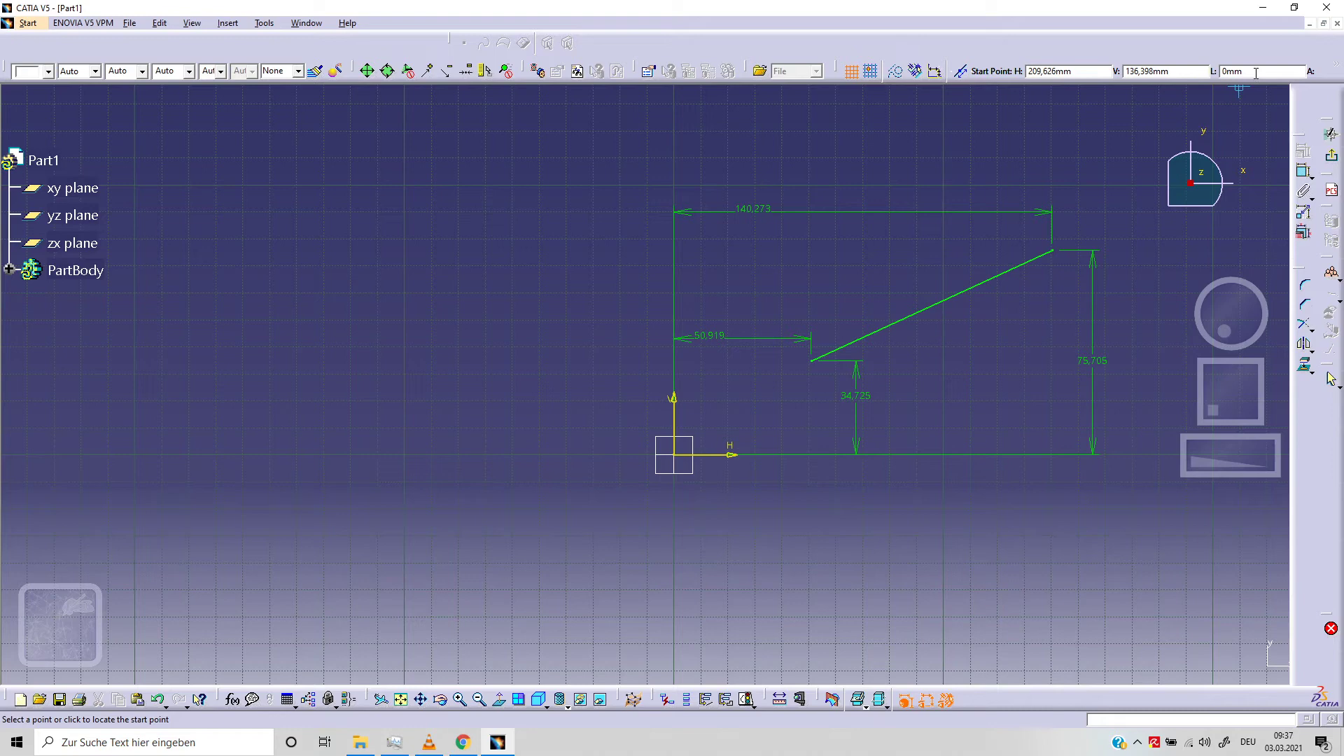
{"action": "left_click", "coordinate": [456, 327]}
{"action": "left_click", "coordinate": [216, 161]}
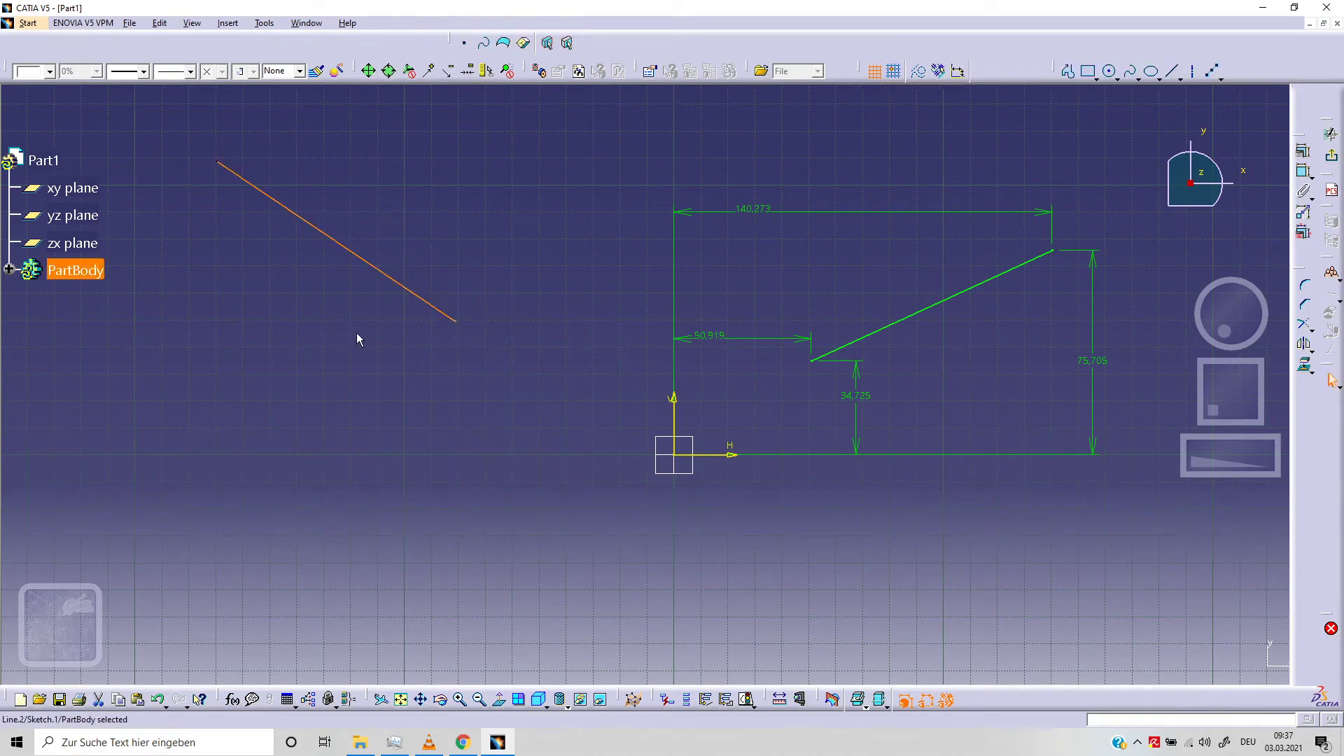
{"action": "mouse_move", "coordinate": [471, 236]}
{"action": "middle_mouse_down"}
{"action": "mouse_move", "coordinate": [639, 303]}
{"action": "mouse_move", "coordinate": [612, 408]}
{"action": "mouse_move", "coordinate": [498, 366]}
{"action": "mouse_move", "coordinate": [478, 386]}
{"action": "middle_mouse_up"}
Dimension the second line 49.509 from the H axis and 81.293 from the V axis
{"action": "left_click", "coordinate": [1303, 212]}
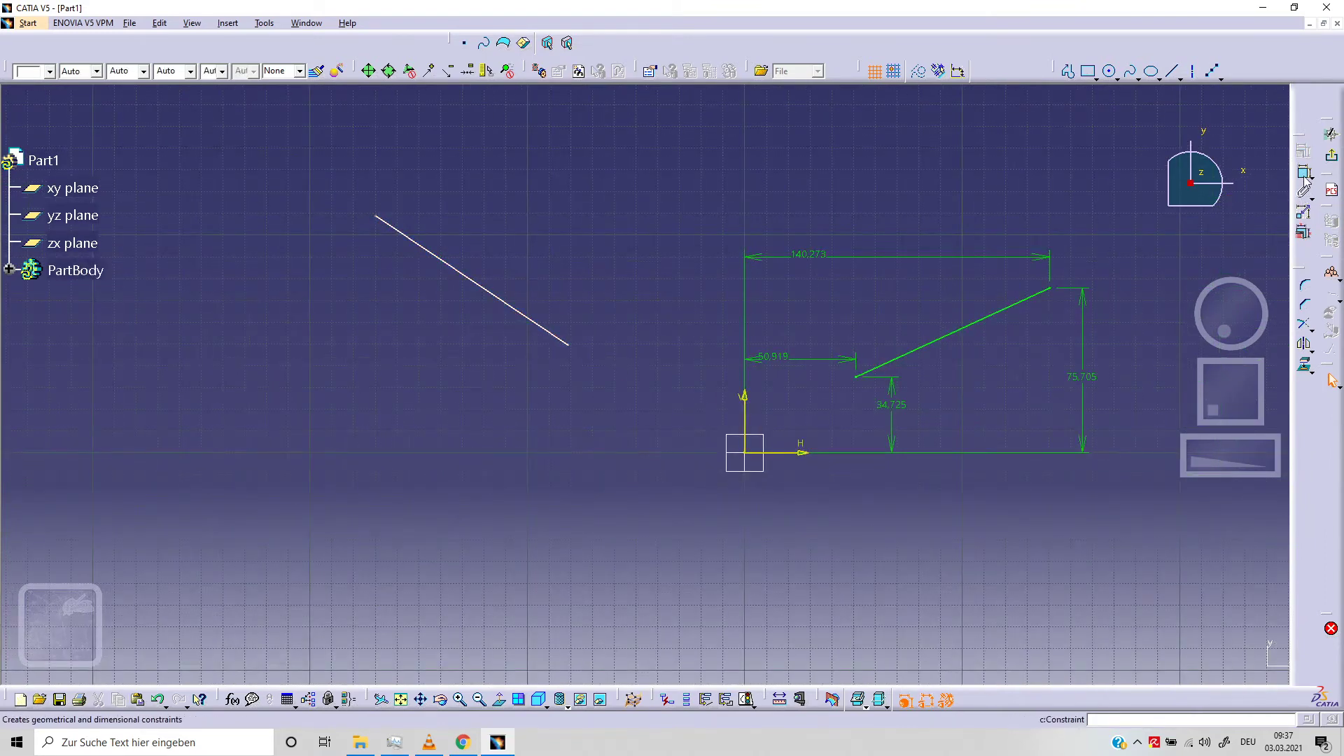
{"action": "left_click", "coordinate": [569, 345]}
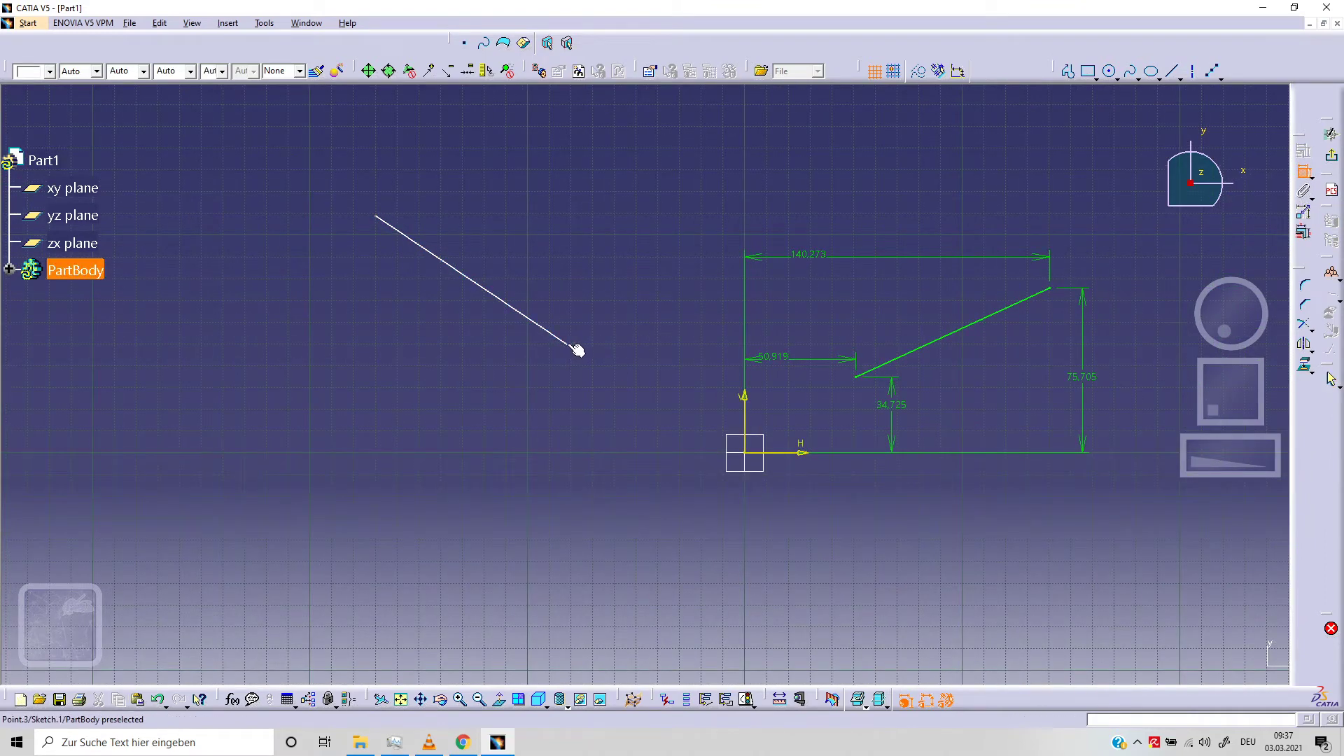
{"action": "left_click", "coordinate": [778, 454]}
{"action": "left_click", "coordinate": [540, 395]}
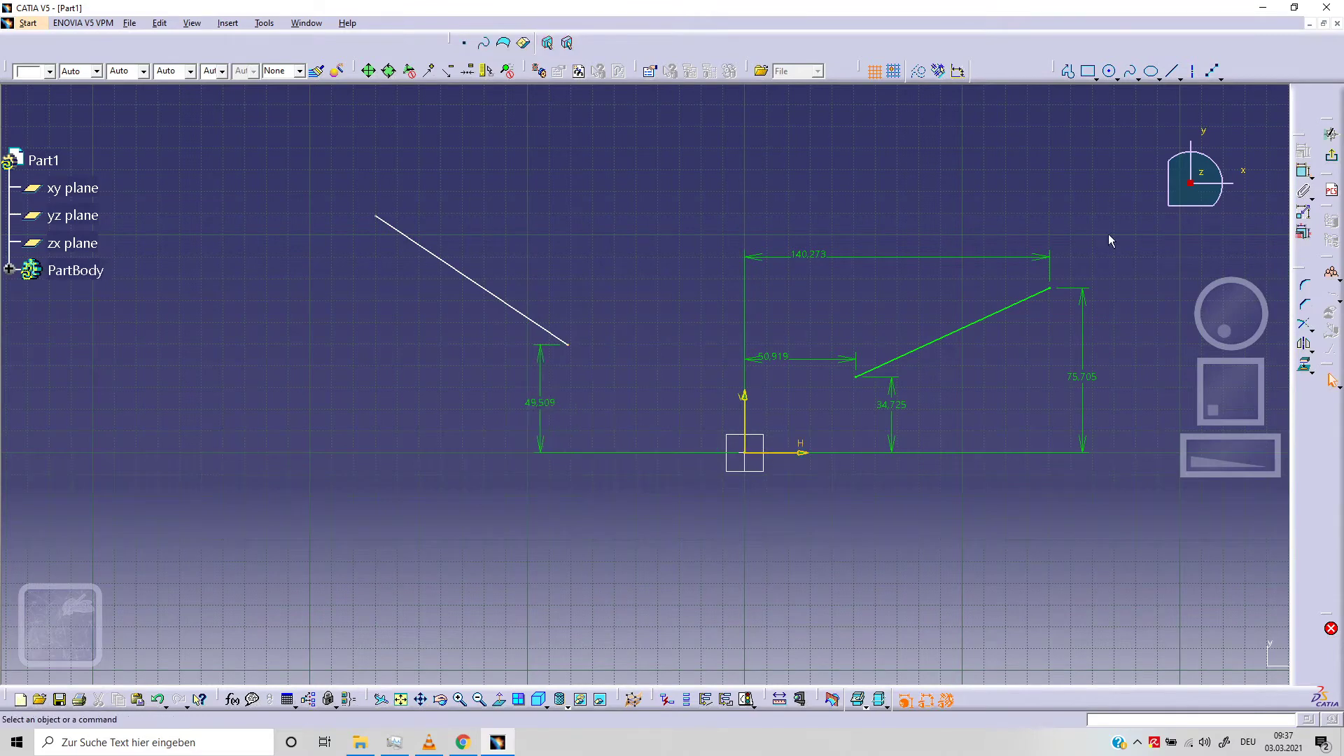
{"action": "left_click", "coordinate": [1304, 171]}
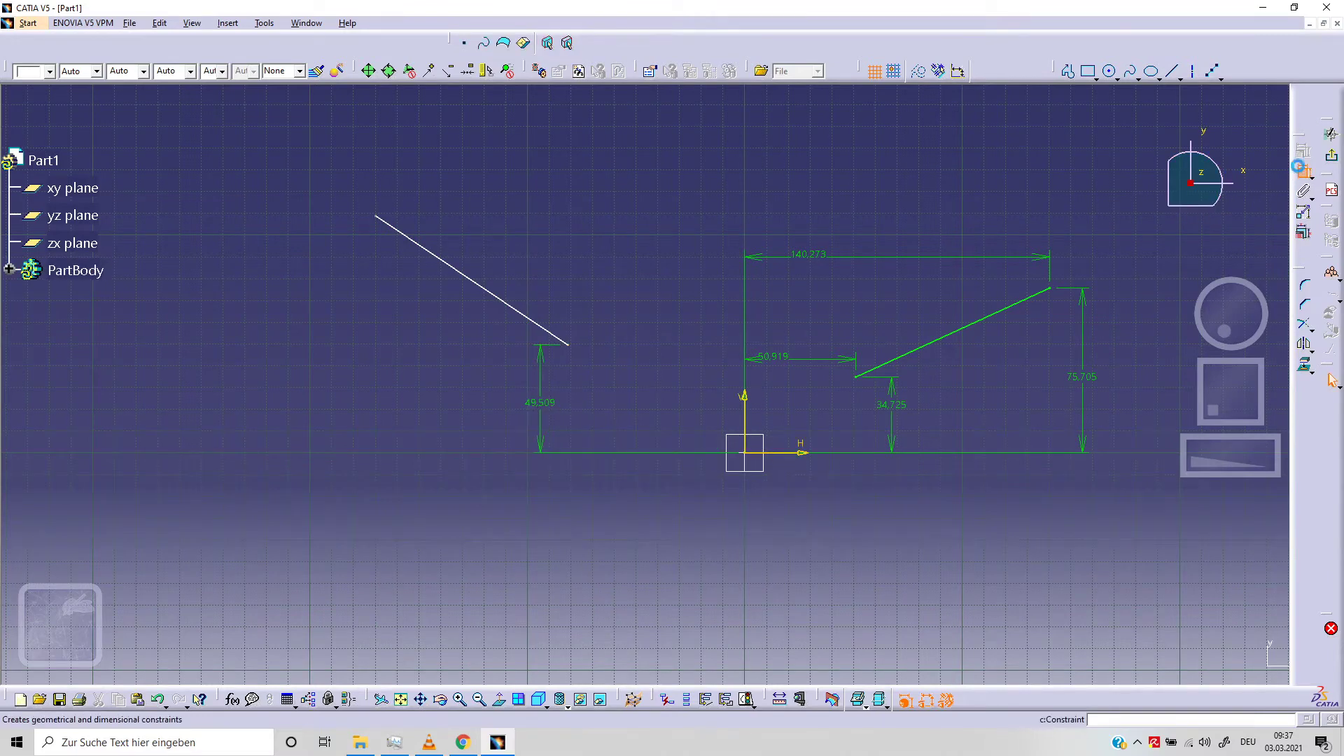
{"action": "left_click", "coordinate": [571, 348]}
{"action": "left_click", "coordinate": [745, 402]}
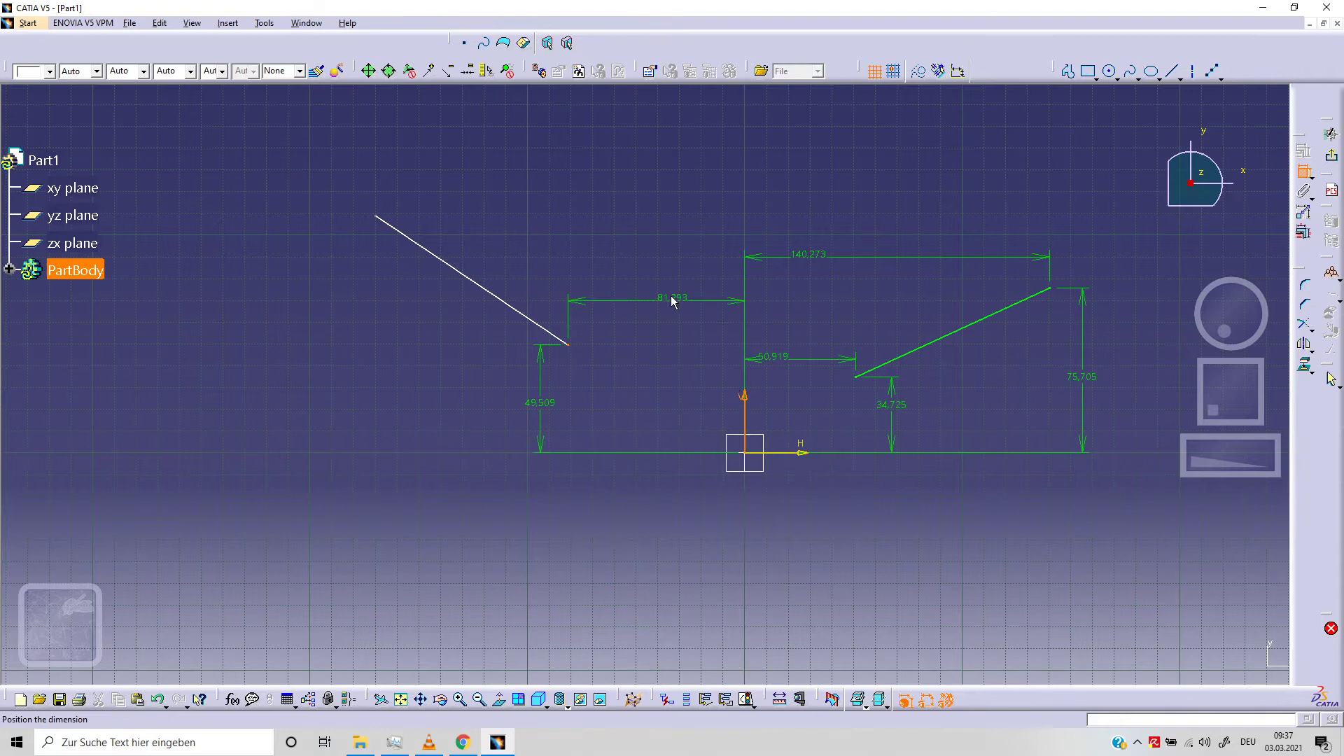
{"action": "left_click", "coordinate": [665, 290]}
Add a 33.845° angle to the H axis and check the solving status
{"action": "left_click", "coordinate": [1303, 171]}
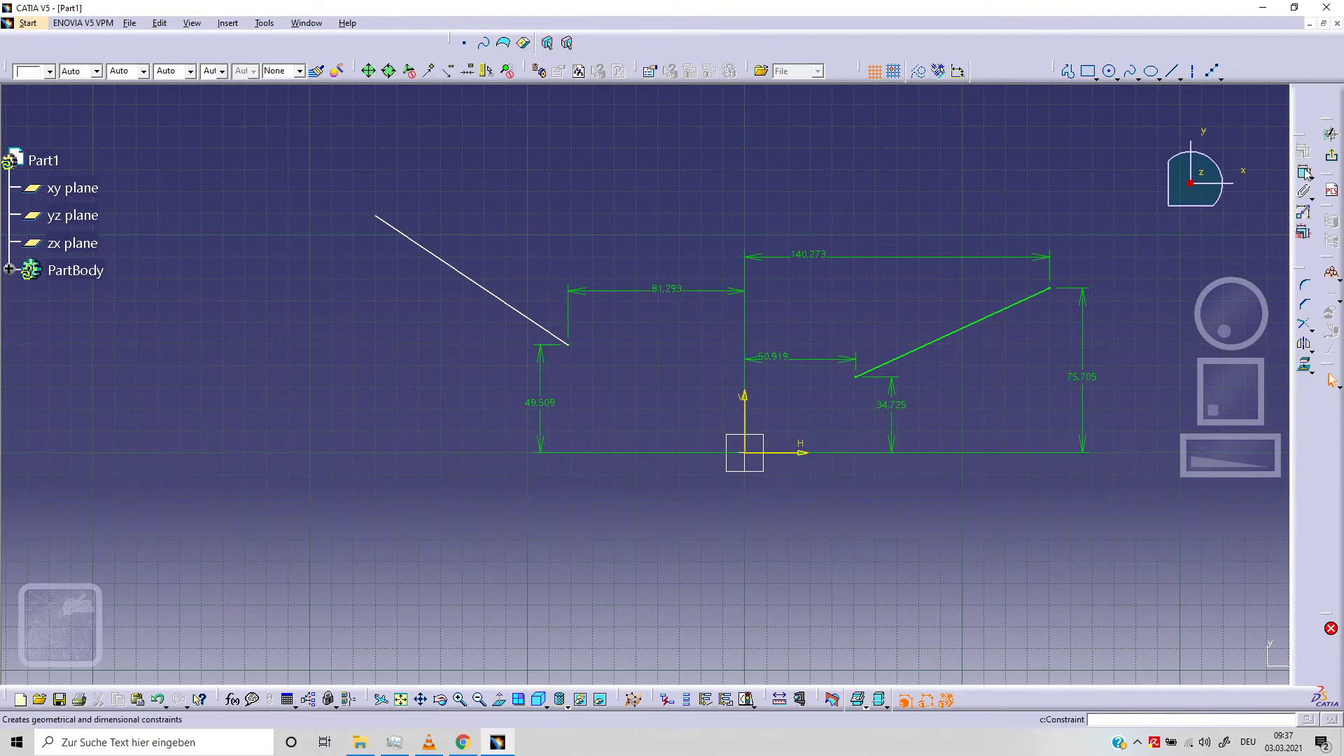
{"action": "left_click", "coordinate": [452, 276]}
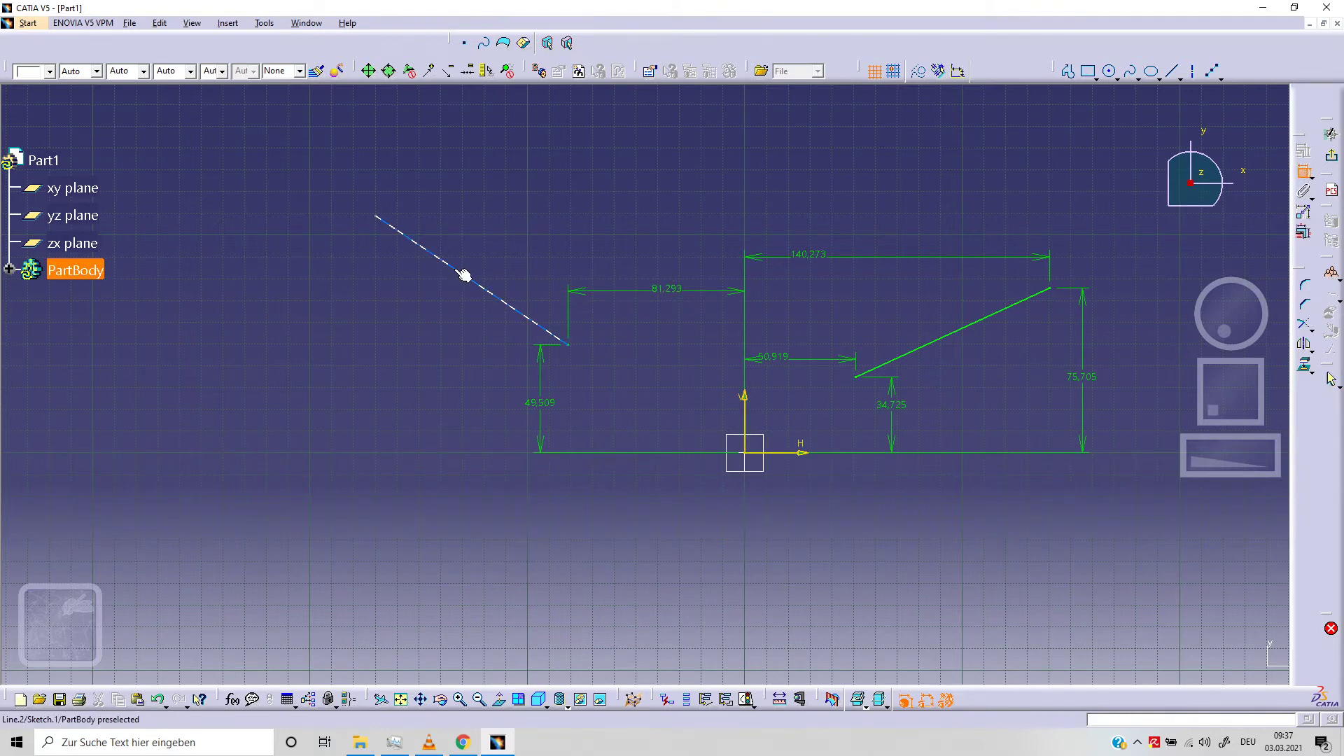
{"action": "left_click", "coordinate": [798, 455]}
{"action": "left_click", "coordinate": [437, 374]}
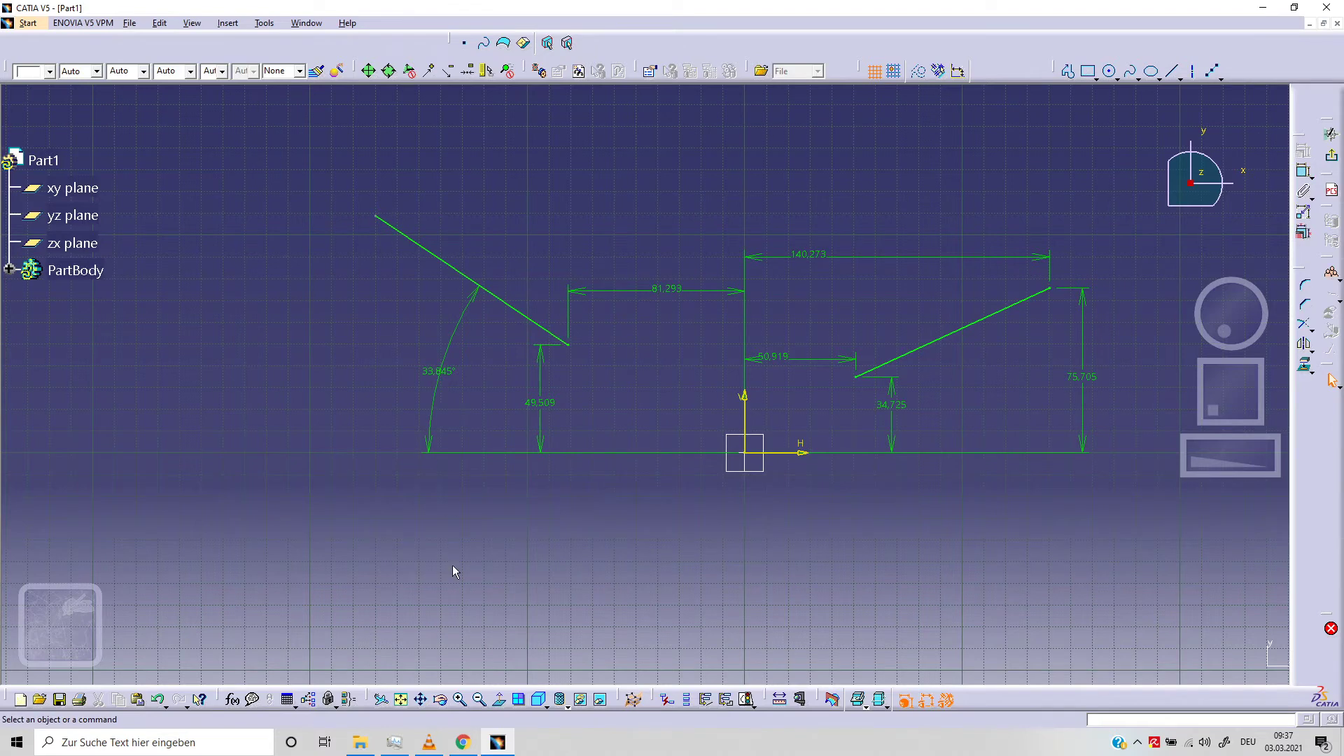
{"action": "left_click", "coordinate": [747, 700]}
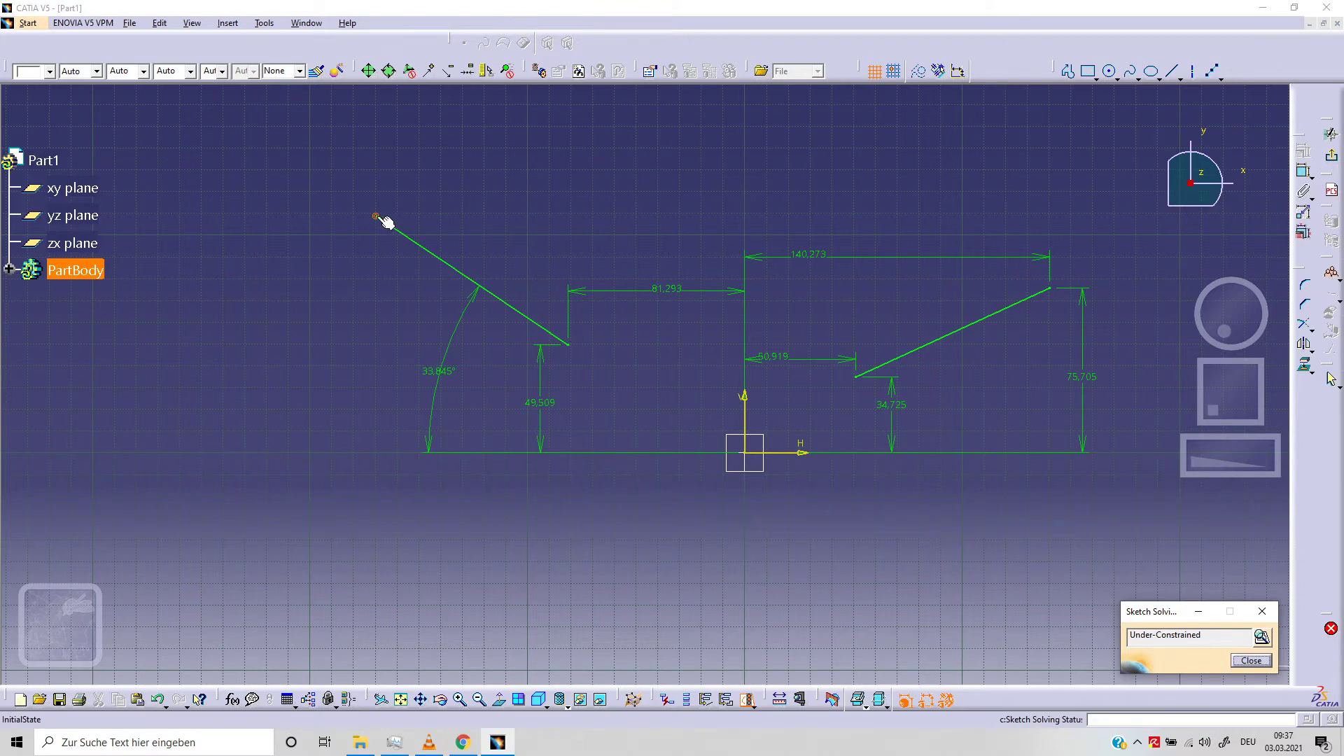
{"action": "left_click", "coordinate": [1250, 660]}
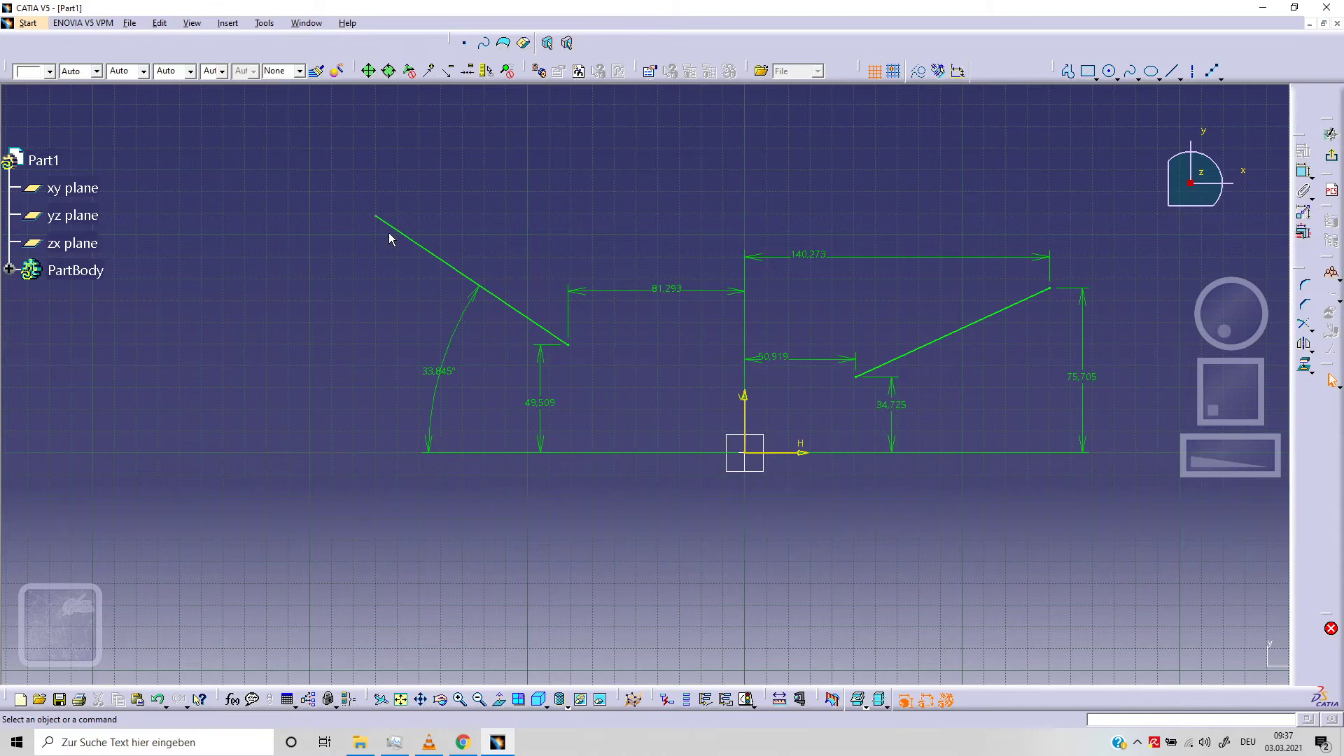
Lengthen the line at its upper end and give it a 109.193 length dimension
{"action": "left_click_drag", "start_coordinate": [386, 223], "coordinate": [360, 236]}
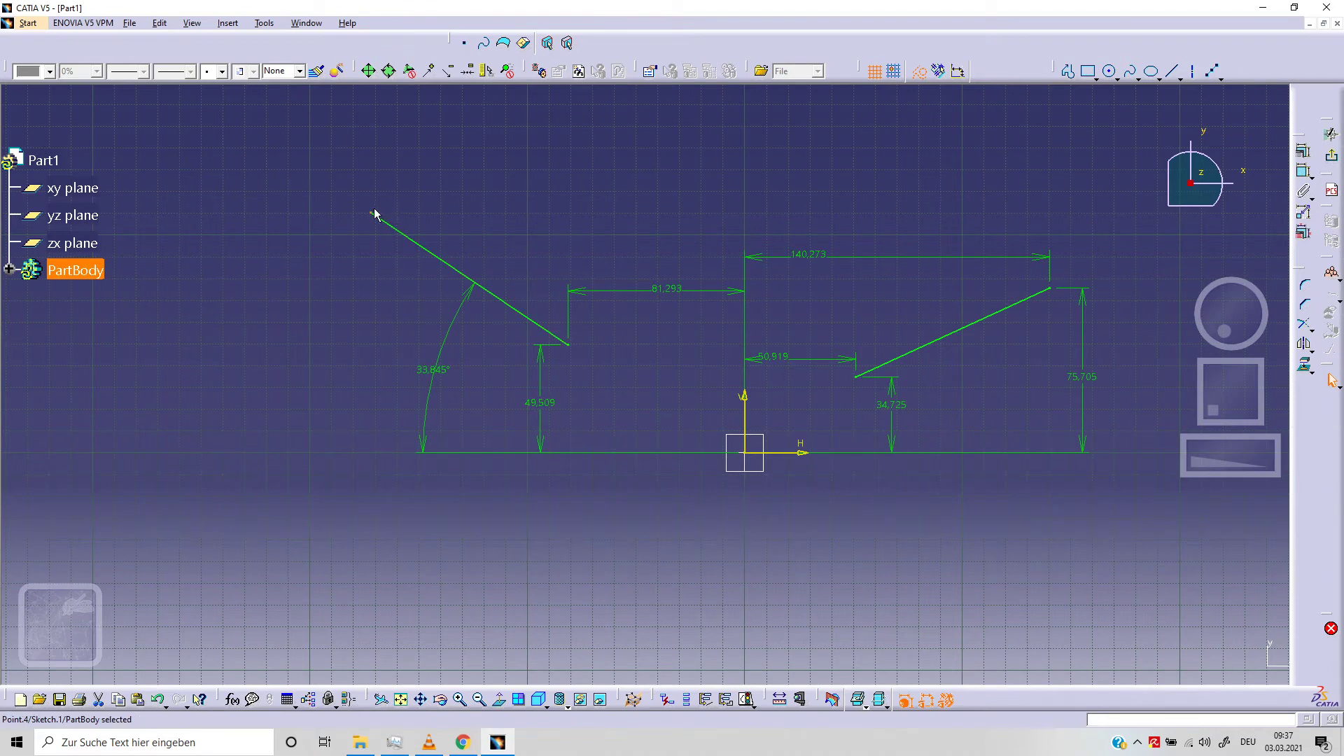
{"action": "left_click", "coordinate": [422, 245]}
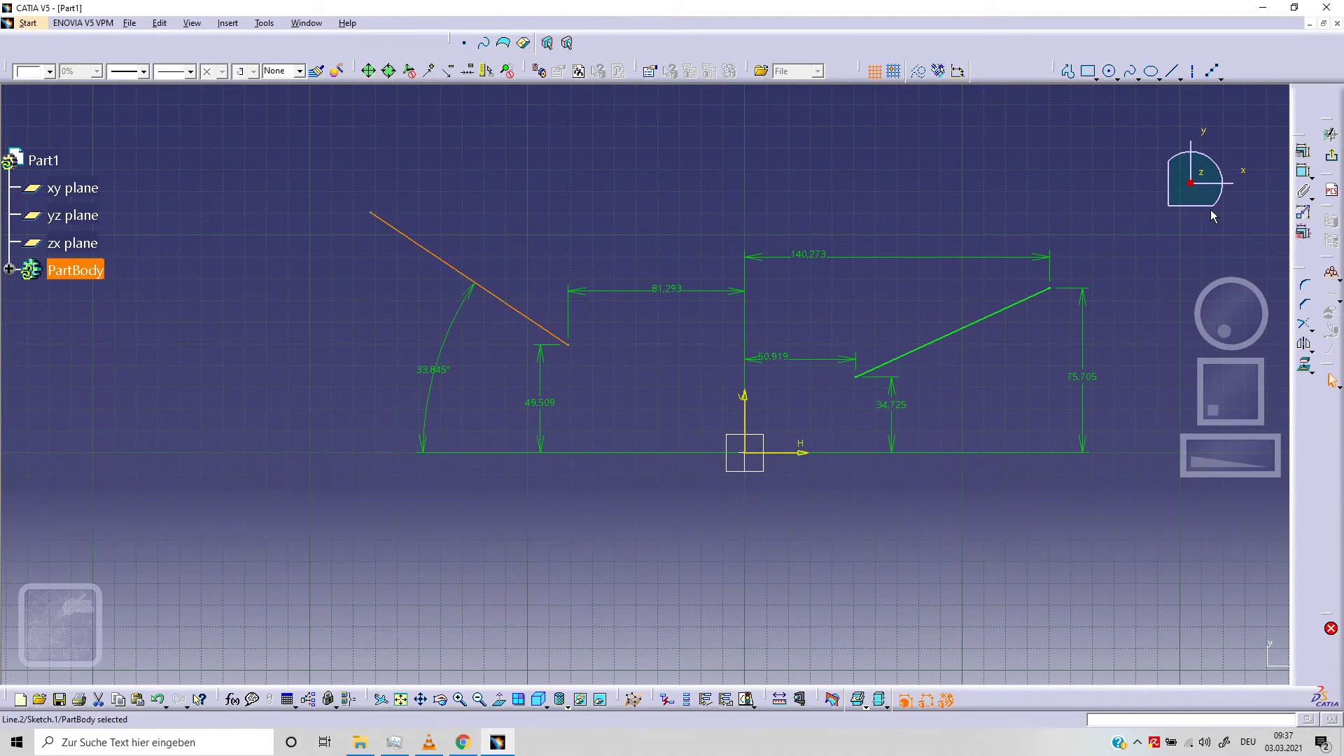
{"action": "left_click", "coordinate": [1303, 170]}
{"action": "left_click", "coordinate": [557, 243]}
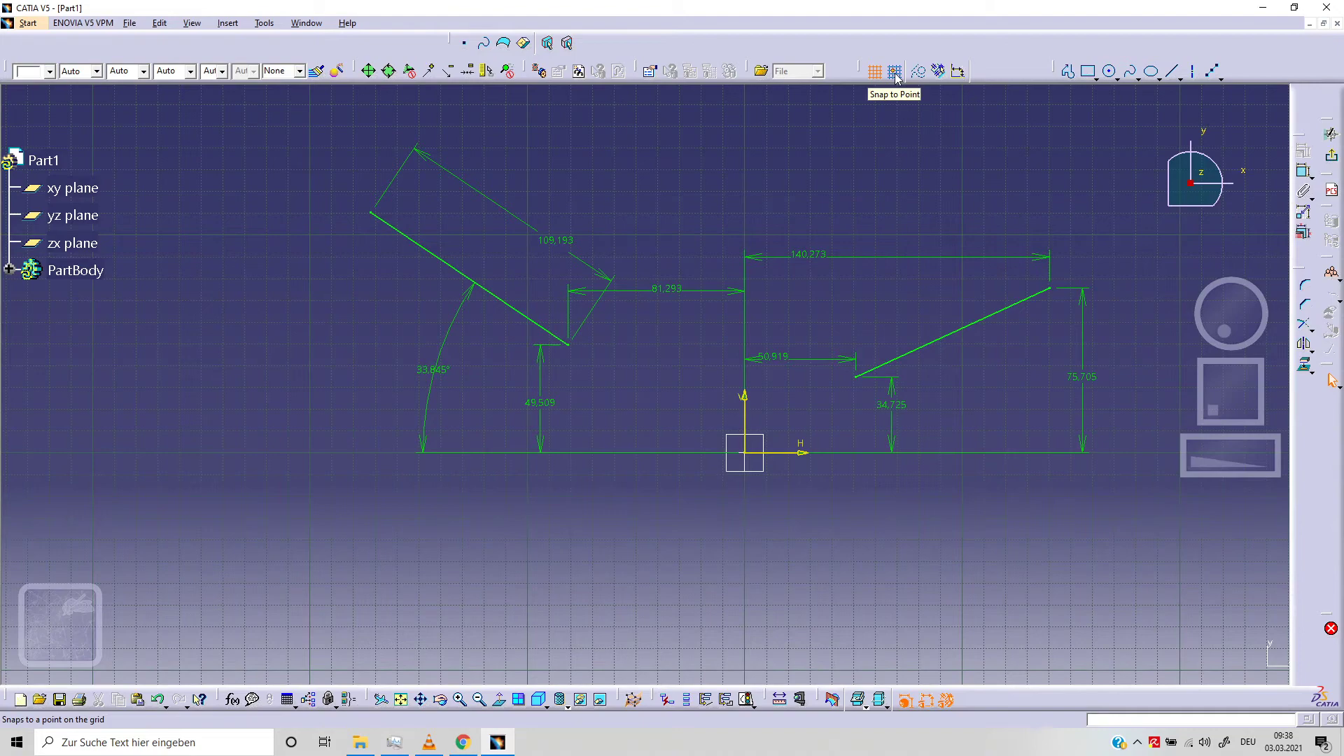
Draw a horizontal line in the empty area below the origin
{"action": "middle_click_drag", "start_coordinate": [759, 501], "coordinate": [630, 381]}
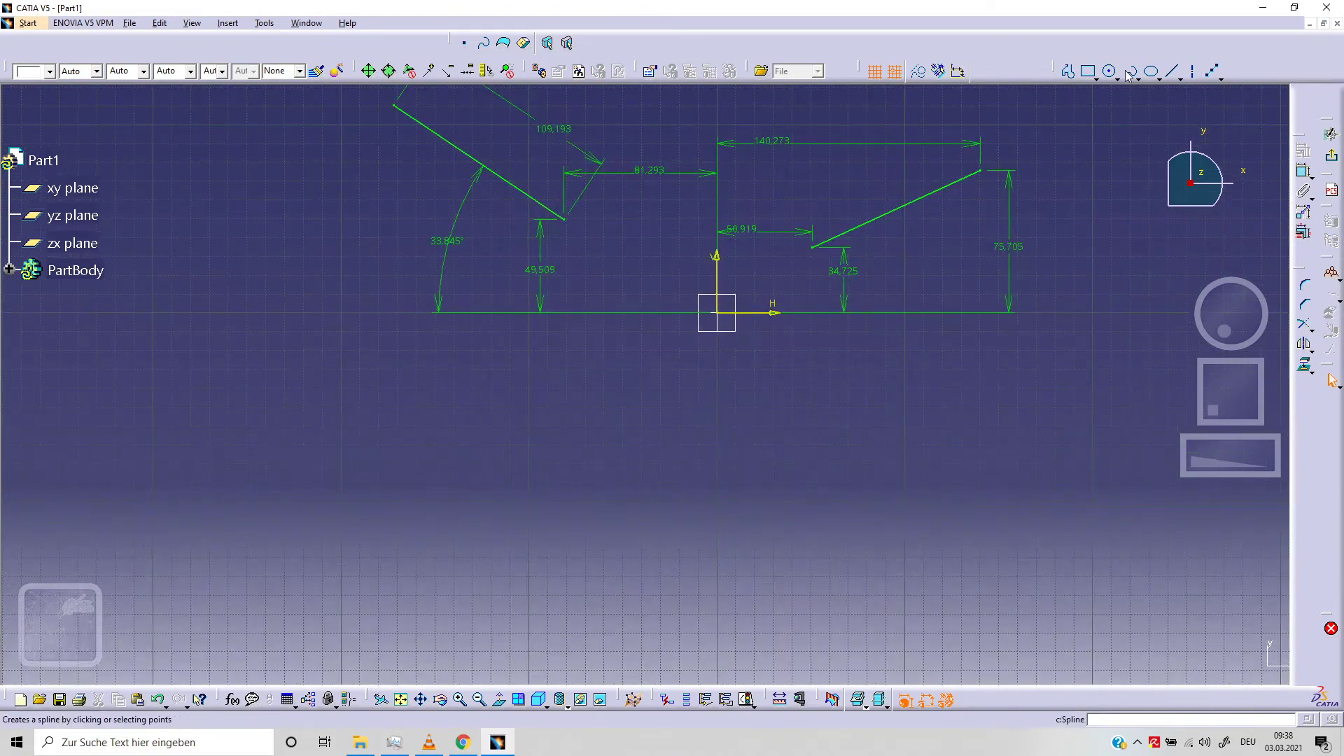
{"action": "left_click", "coordinate": [1171, 70]}
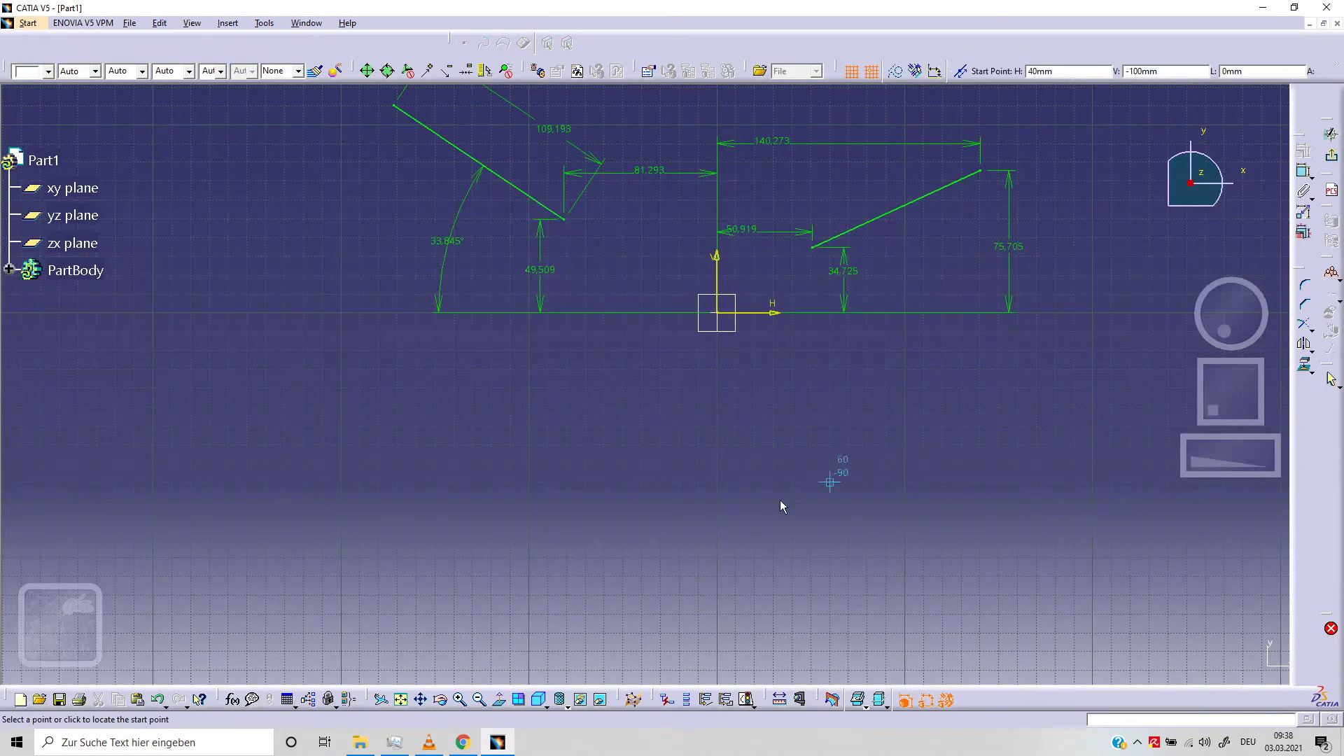
{"action": "left_click", "coordinate": [678, 500]}
{"action": "left_click", "coordinate": [944, 501]}
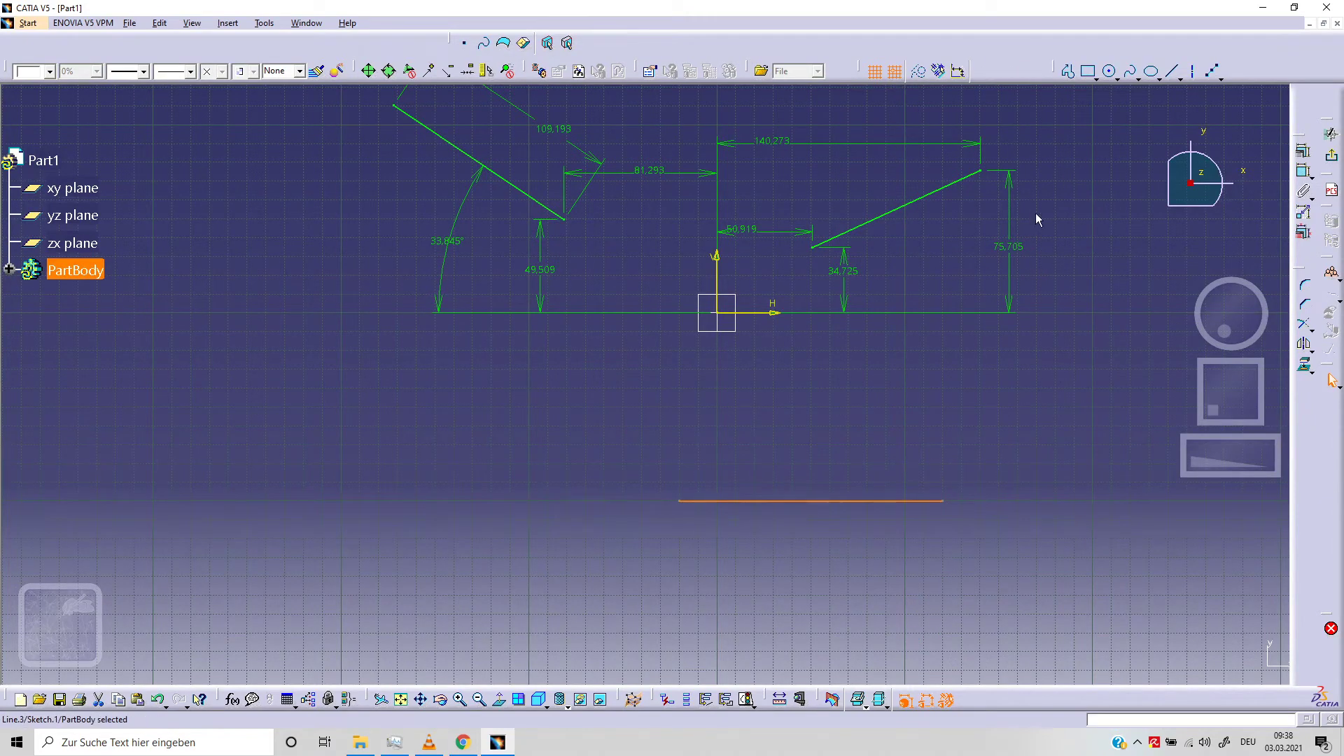
Draw one line down-left and one up-left from the horizontal line's left end
{"action": "left_click", "coordinate": [1171, 70]}
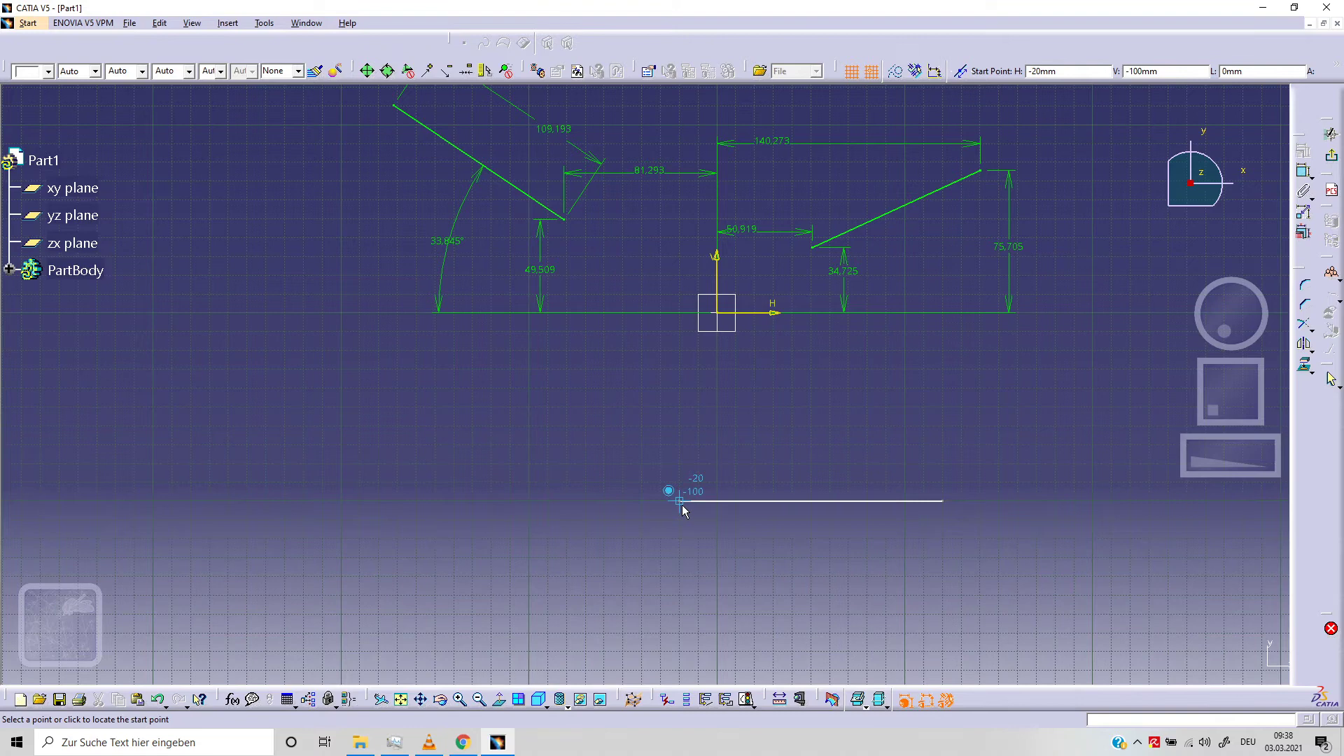
{"action": "left_click", "coordinate": [682, 505]}
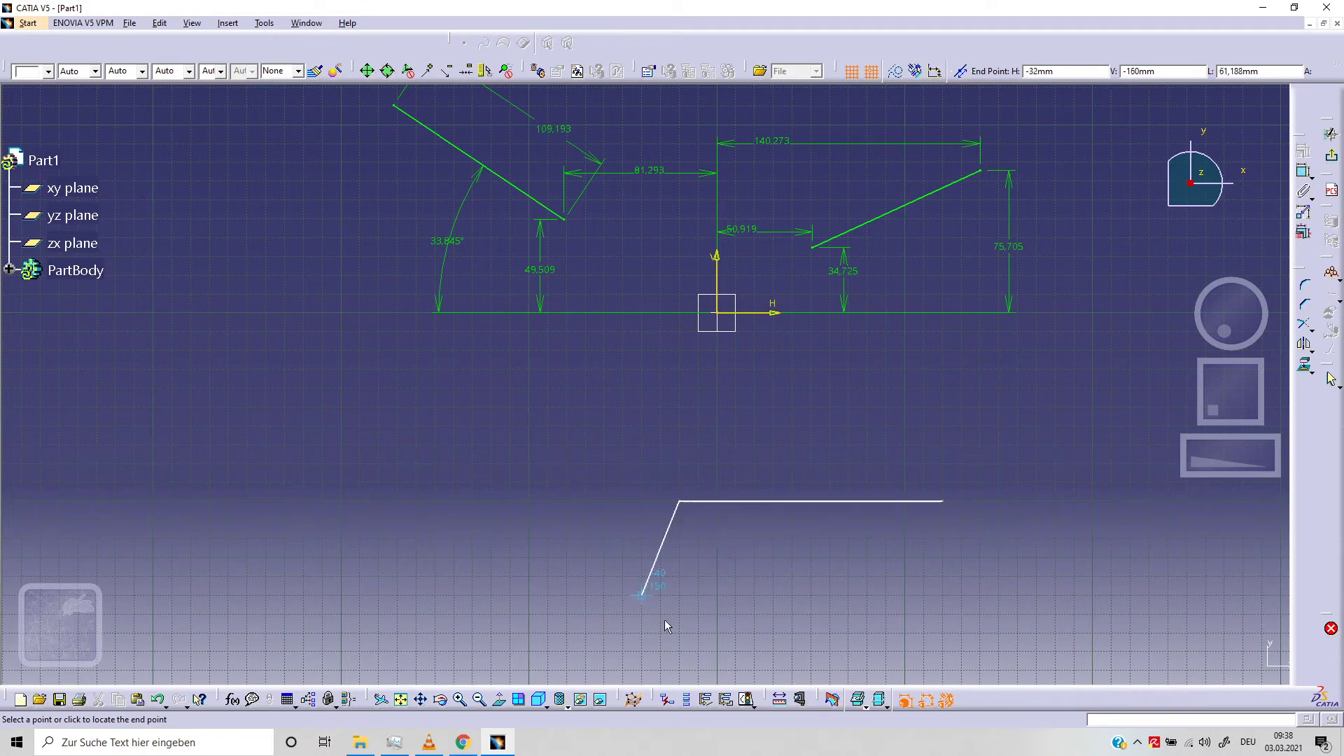
{"action": "left_click", "coordinate": [623, 651]}
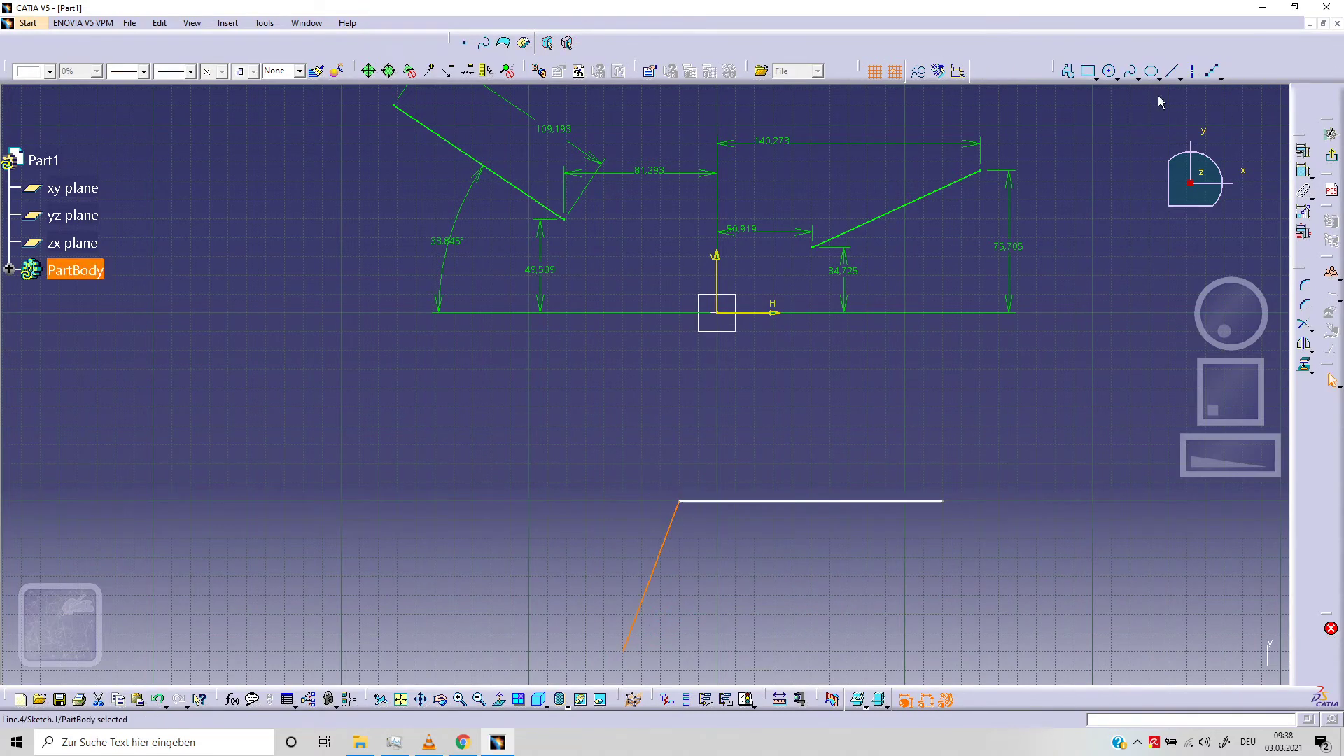
{"action": "left_click", "coordinate": [1171, 72]}
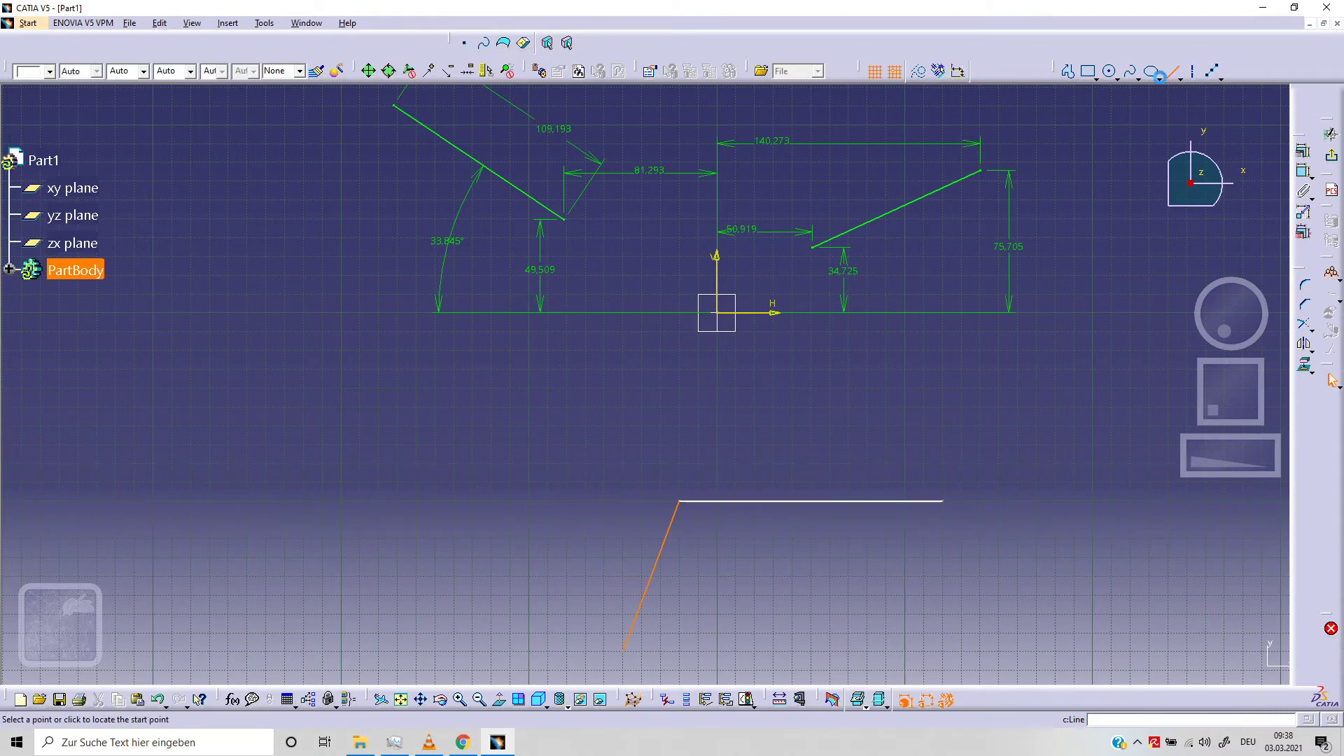
{"action": "left_click", "coordinate": [678, 501]}
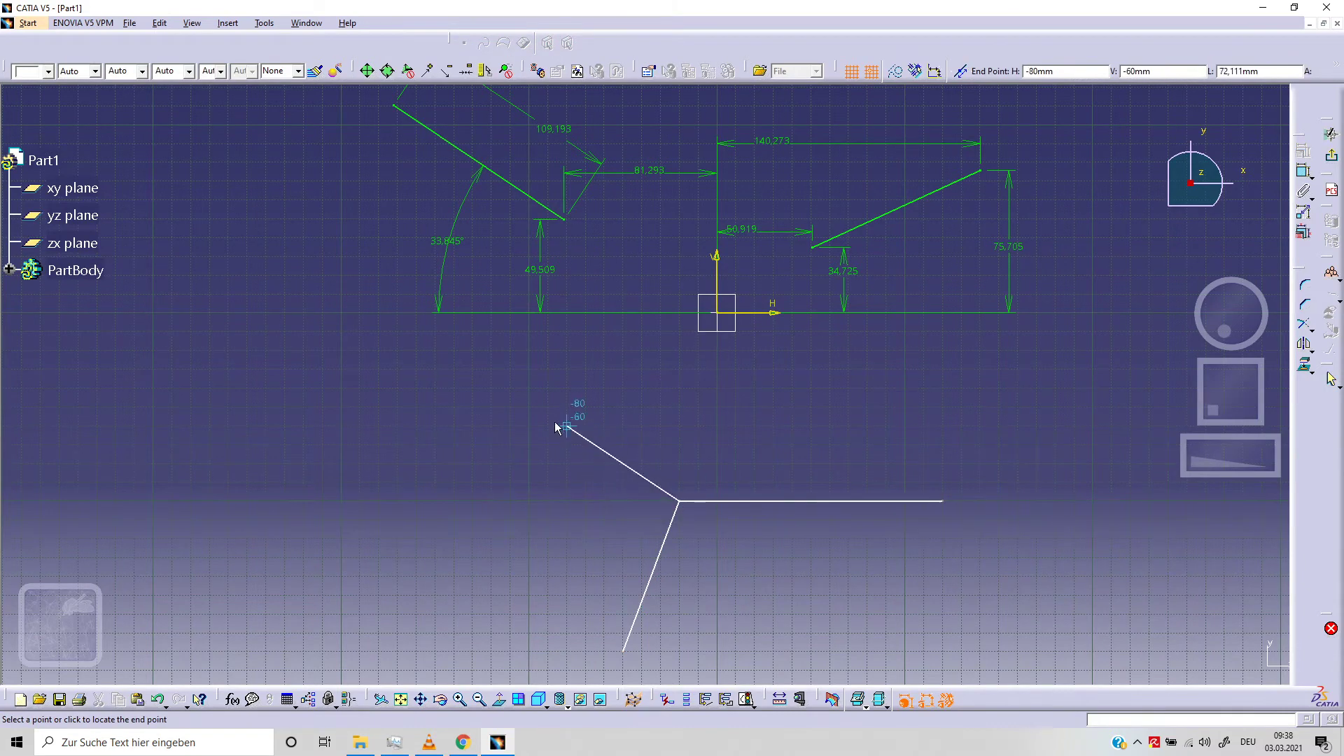
{"action": "left_click", "coordinate": [509, 407]}
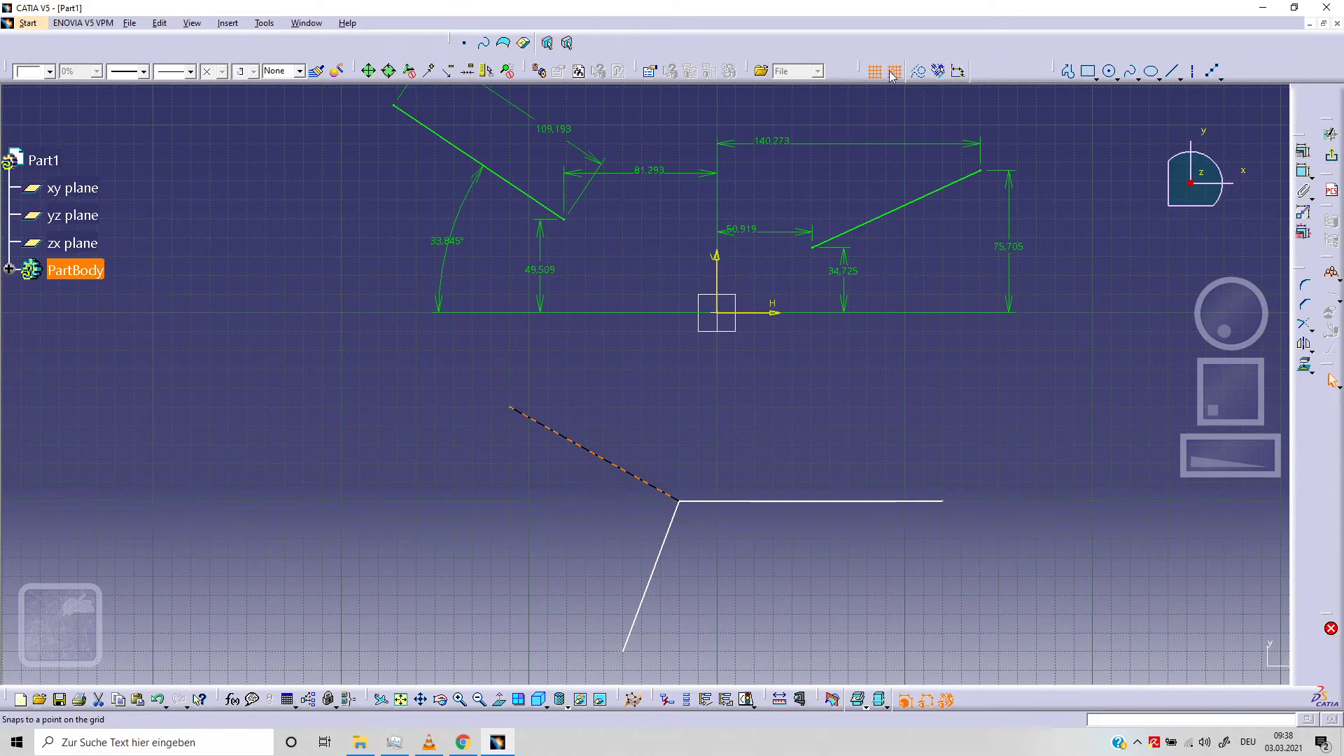
Toggle the up-left line between construction and standard, leaving it as construction
{"action": "left_click", "coordinate": [924, 74]}
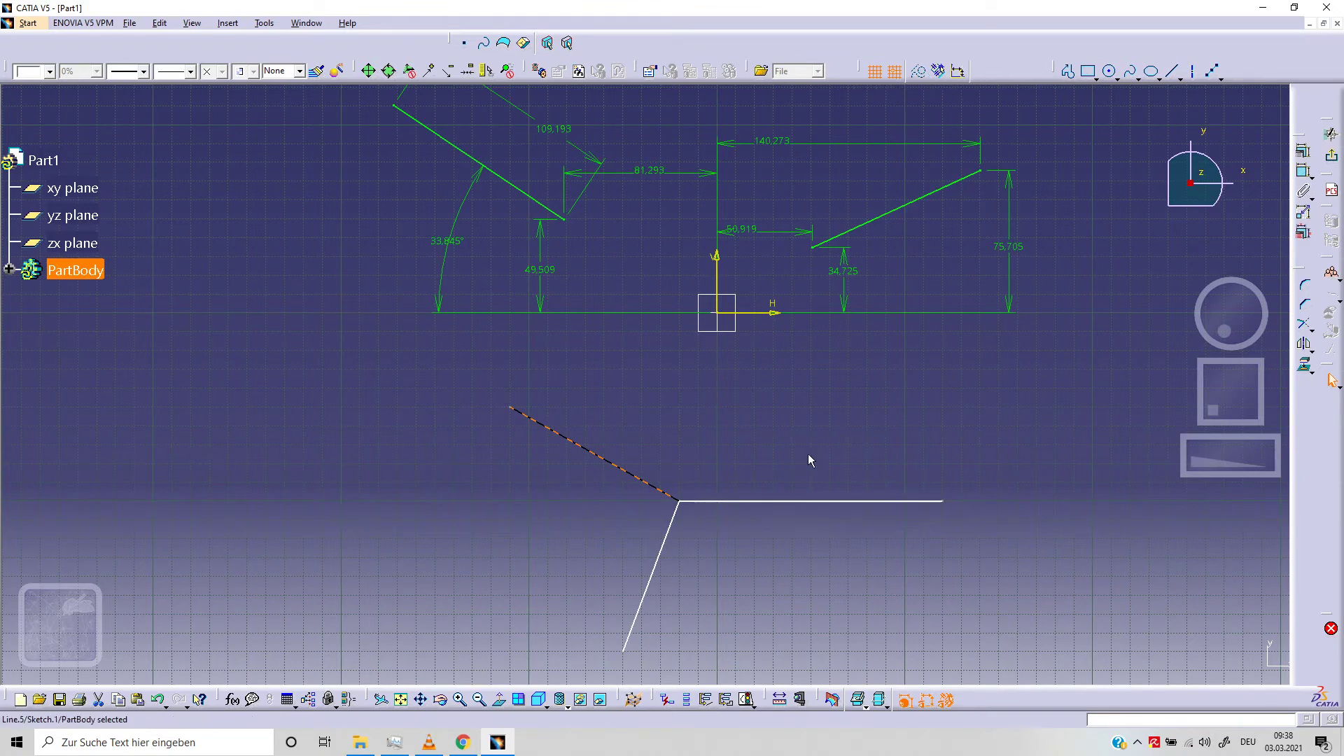
{"action": "left_click", "coordinate": [647, 482]}
{"action": "left_click", "coordinate": [919, 72]}
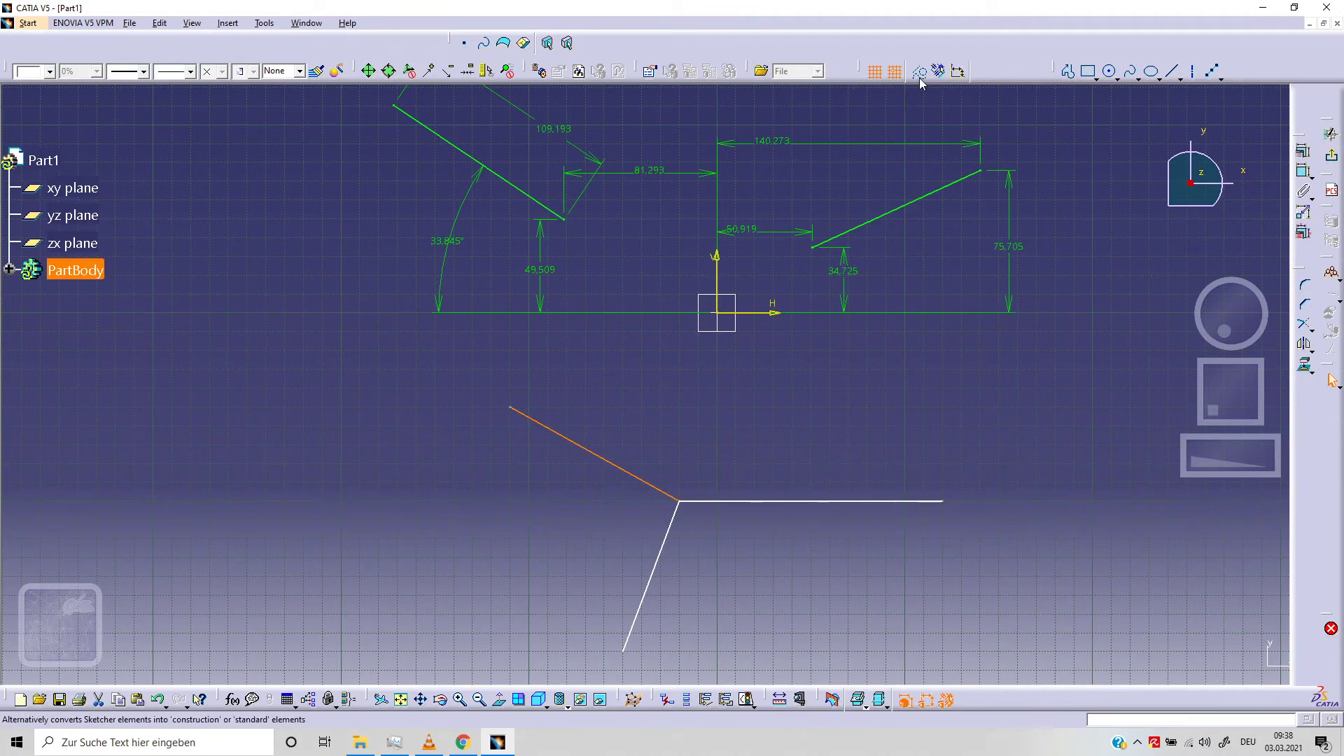
{"action": "left_click", "coordinate": [920, 73]}
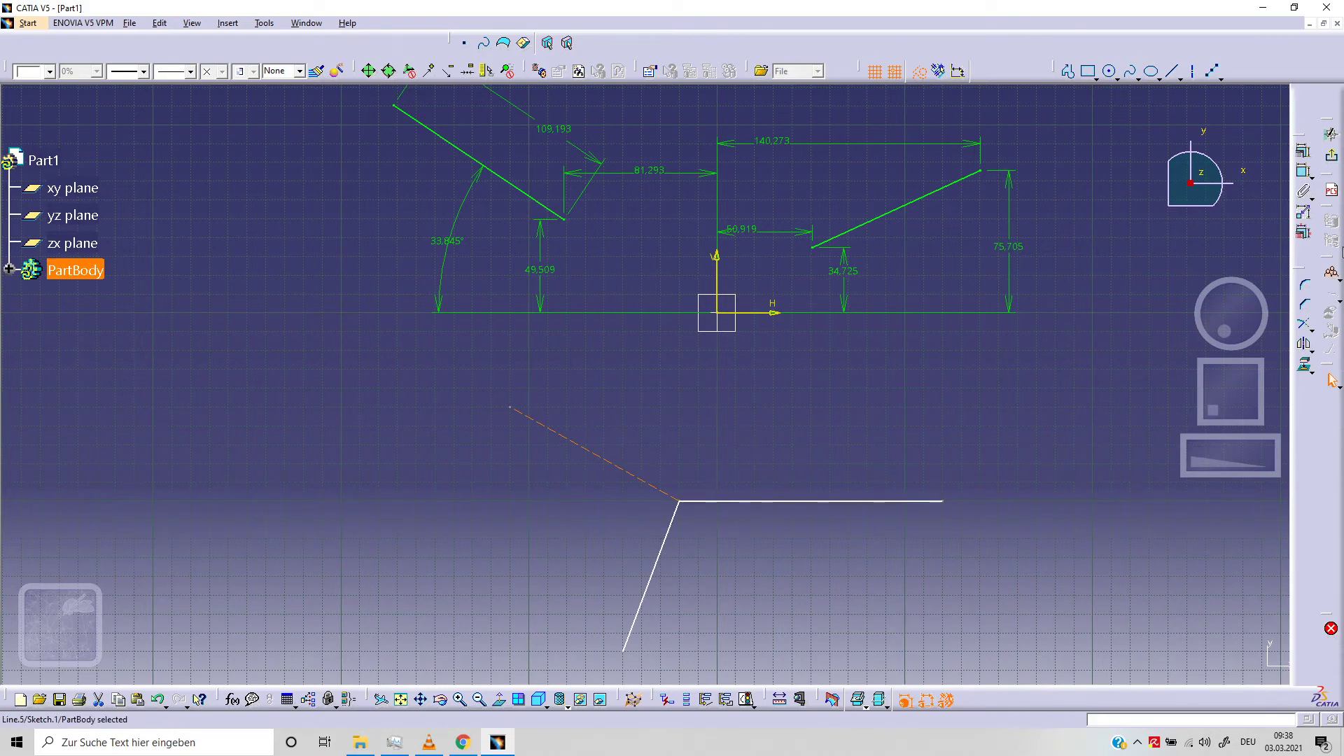
Exit the sketch, reopen Sketch.1, and convert the dashed up-left line to standard geometry
{"action": "left_click", "coordinate": [1332, 154]}
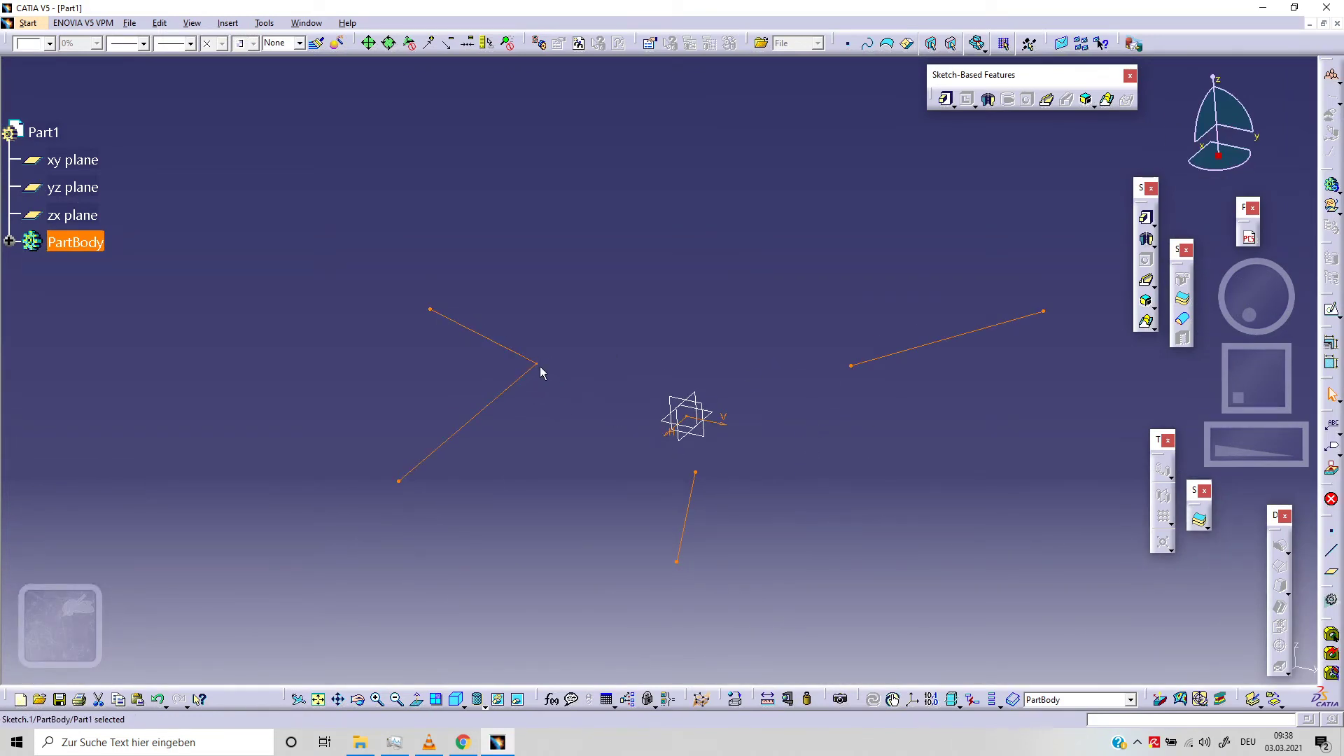
{"action": "left_click", "coordinate": [9, 241]}
{"action": "double_click", "coordinate": [88, 268]}
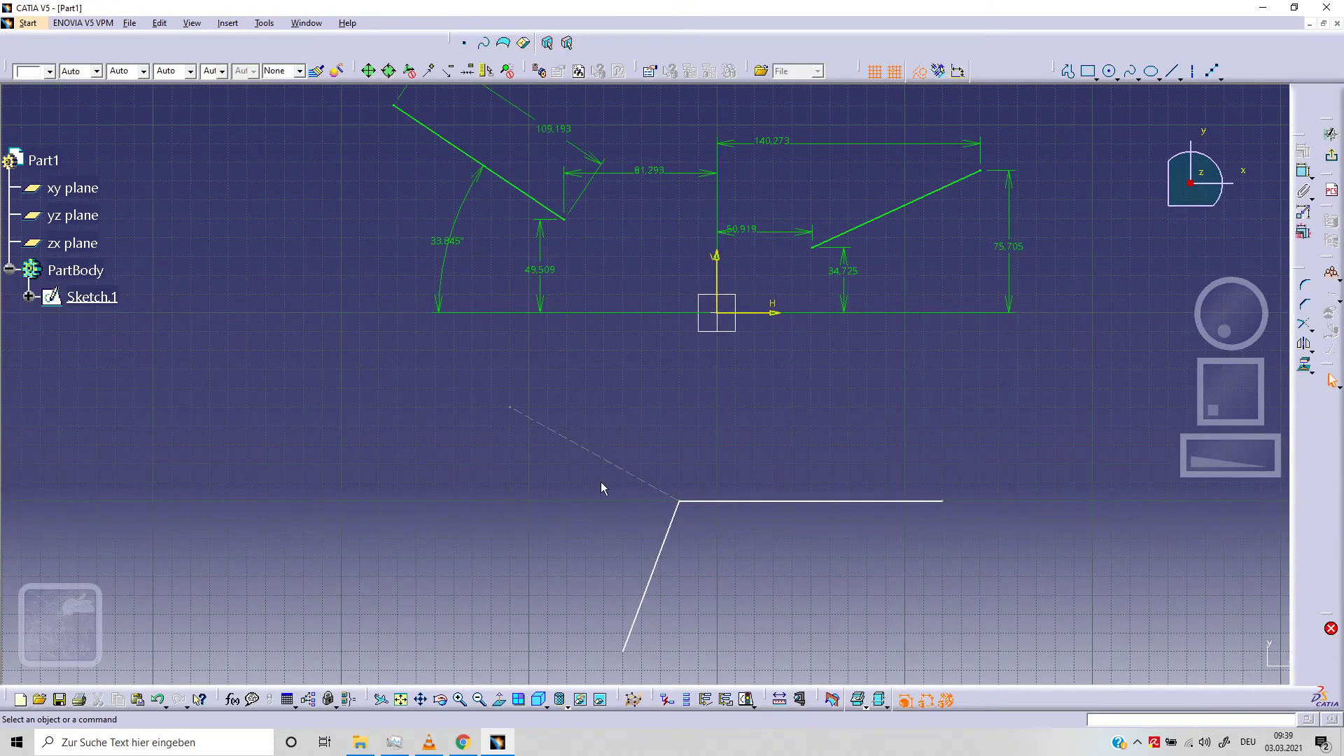
{"action": "left_click", "coordinate": [620, 469]}
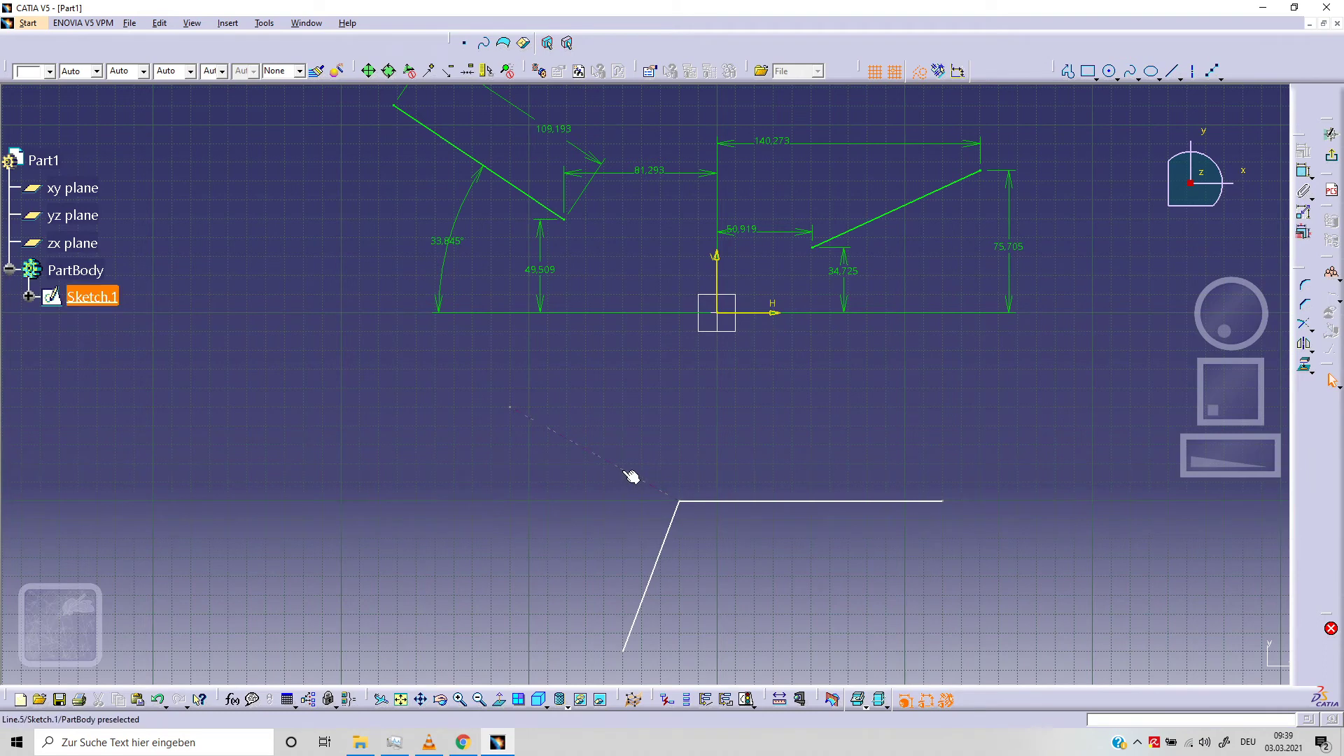
{"action": "left_click", "coordinate": [919, 71]}
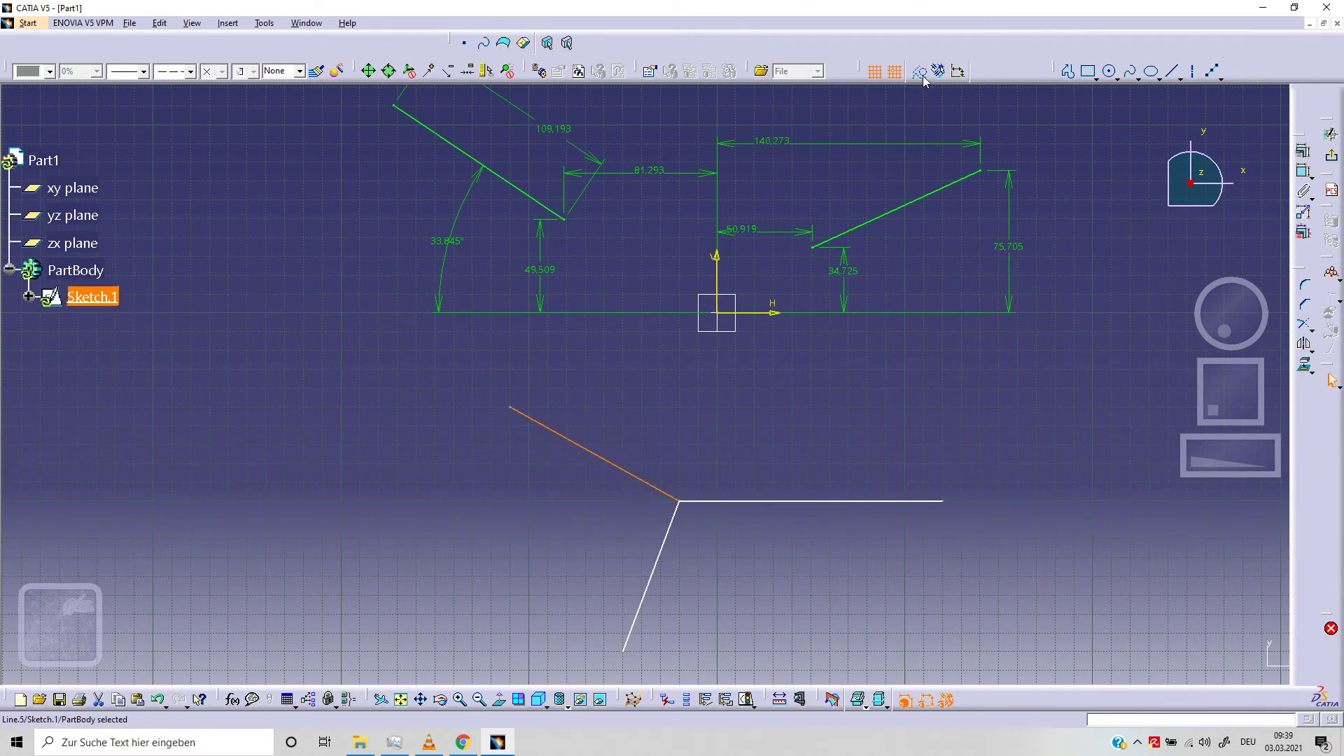
{"action": "left_click", "coordinate": [826, 414]}
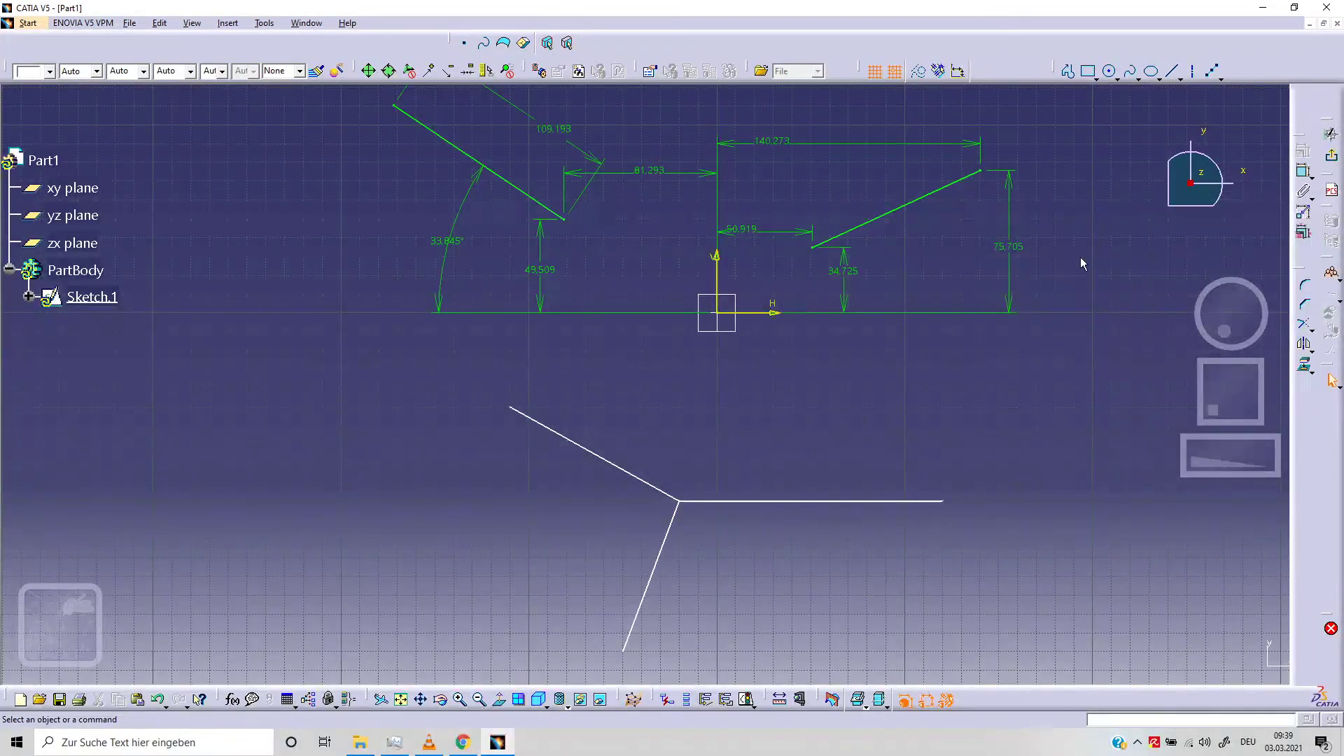
Try the single Point tool, cancel it, and float the Profile toolbar
{"action": "left_click", "coordinate": [1222, 78]}
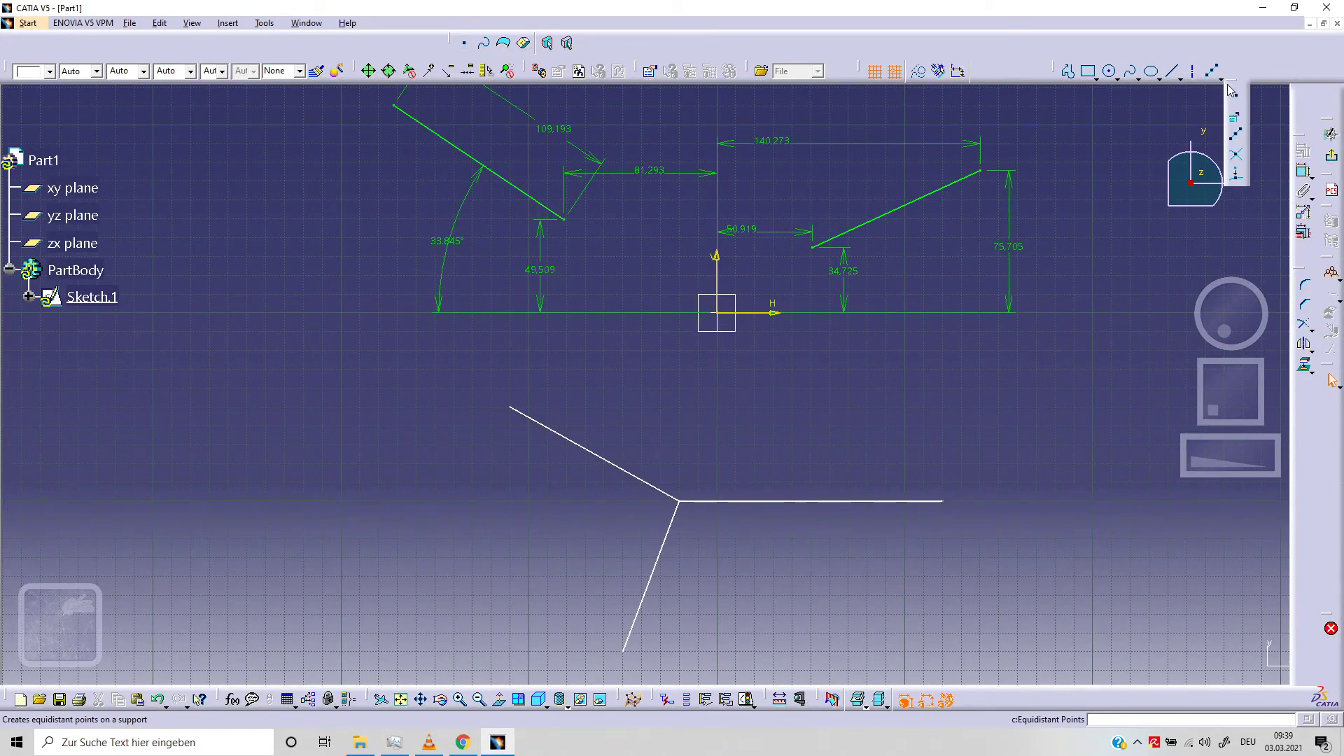
{"action": "left_click", "coordinate": [1236, 95]}
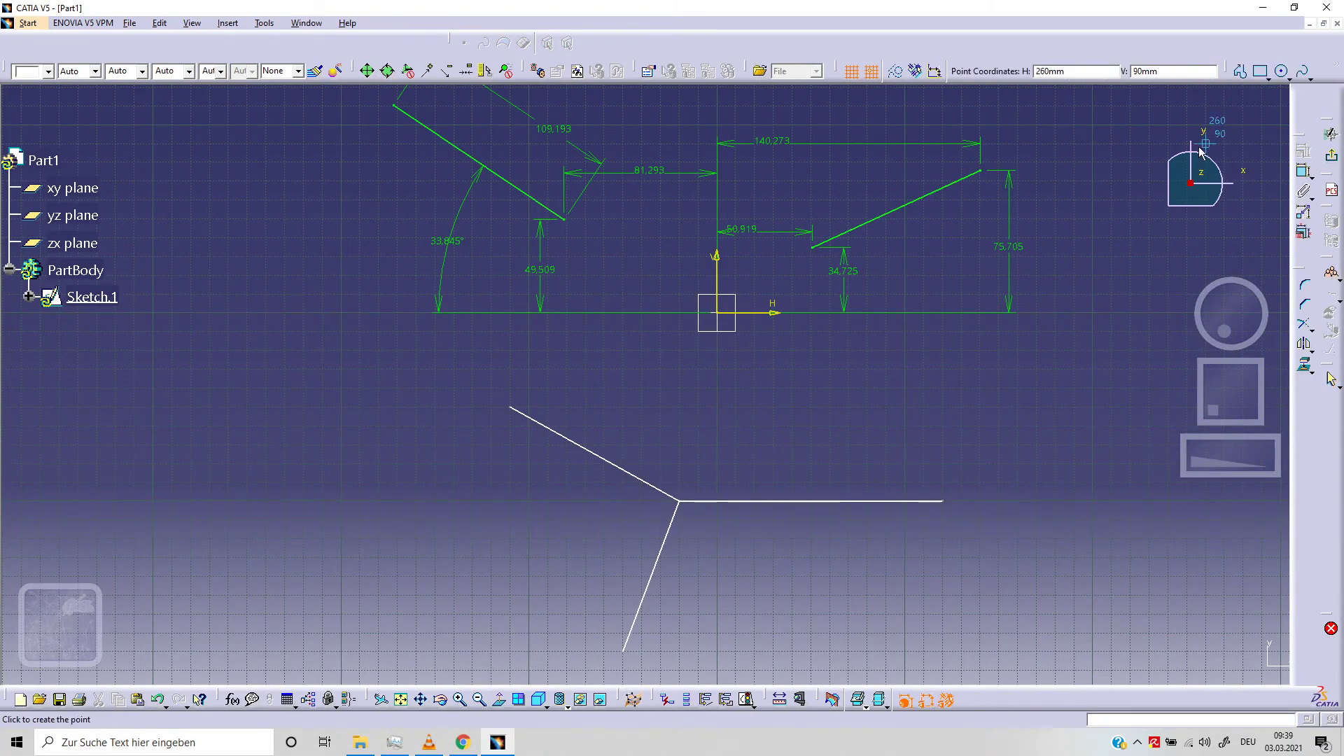
{"action": "key", "text": "Escape"}
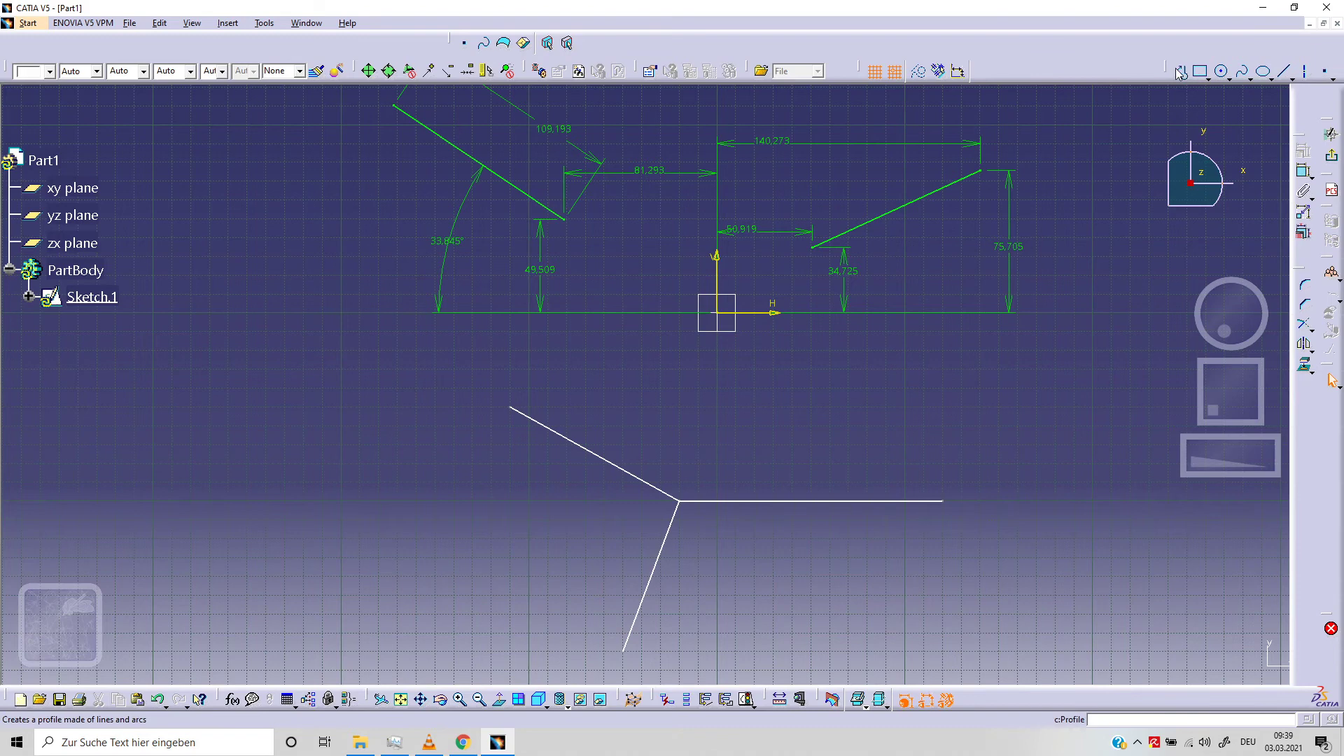
{"action": "left_click_drag", "start_coordinate": [1167, 70], "coordinate": [1042, 105]}
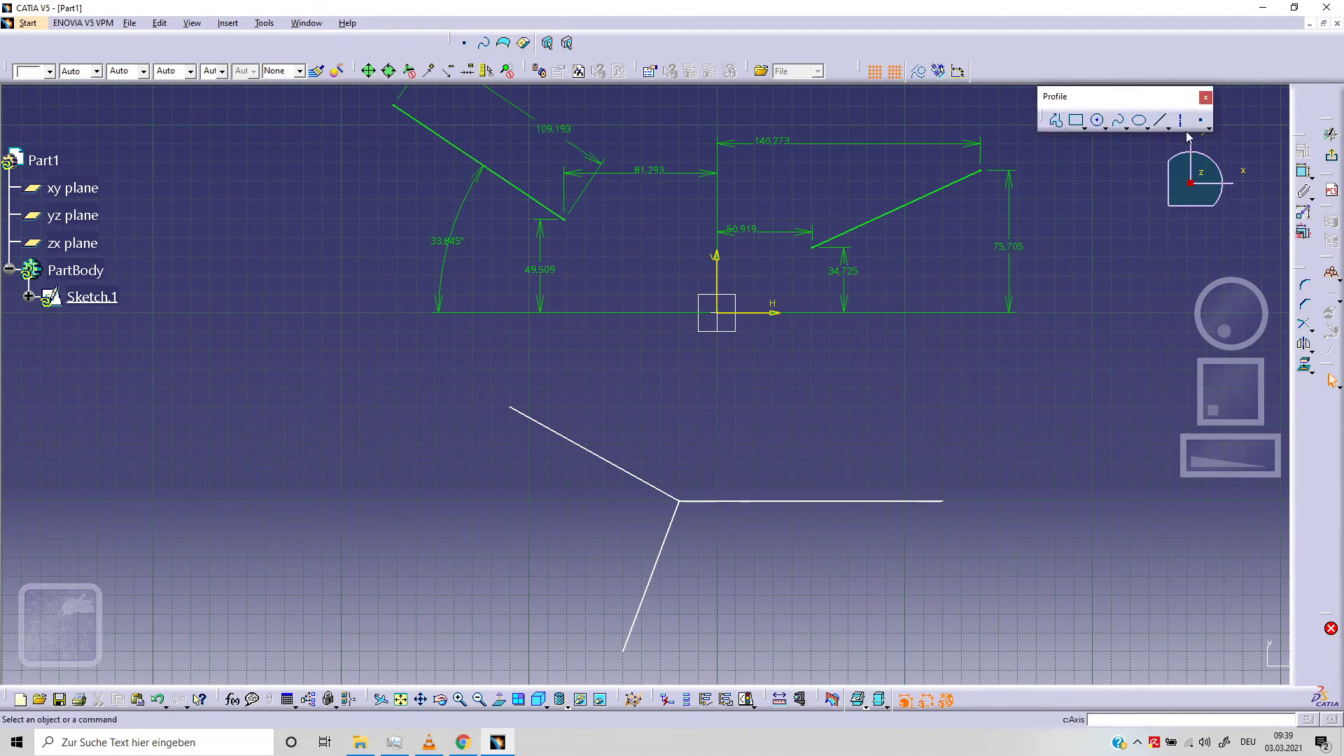
Place 9 equidistant points, spaced 14 mm, along the horizontal line
{"action": "left_click", "coordinate": [1209, 127]}
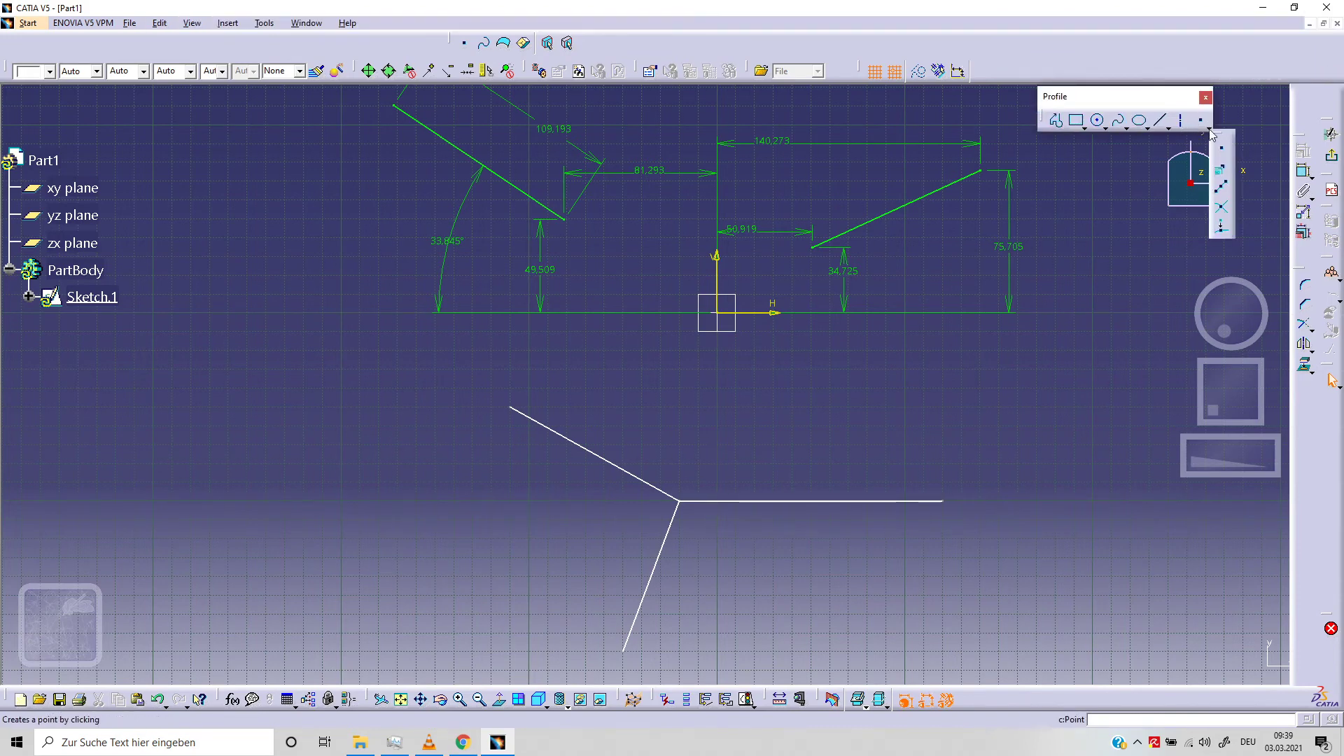
{"action": "left_click", "coordinate": [1221, 192]}
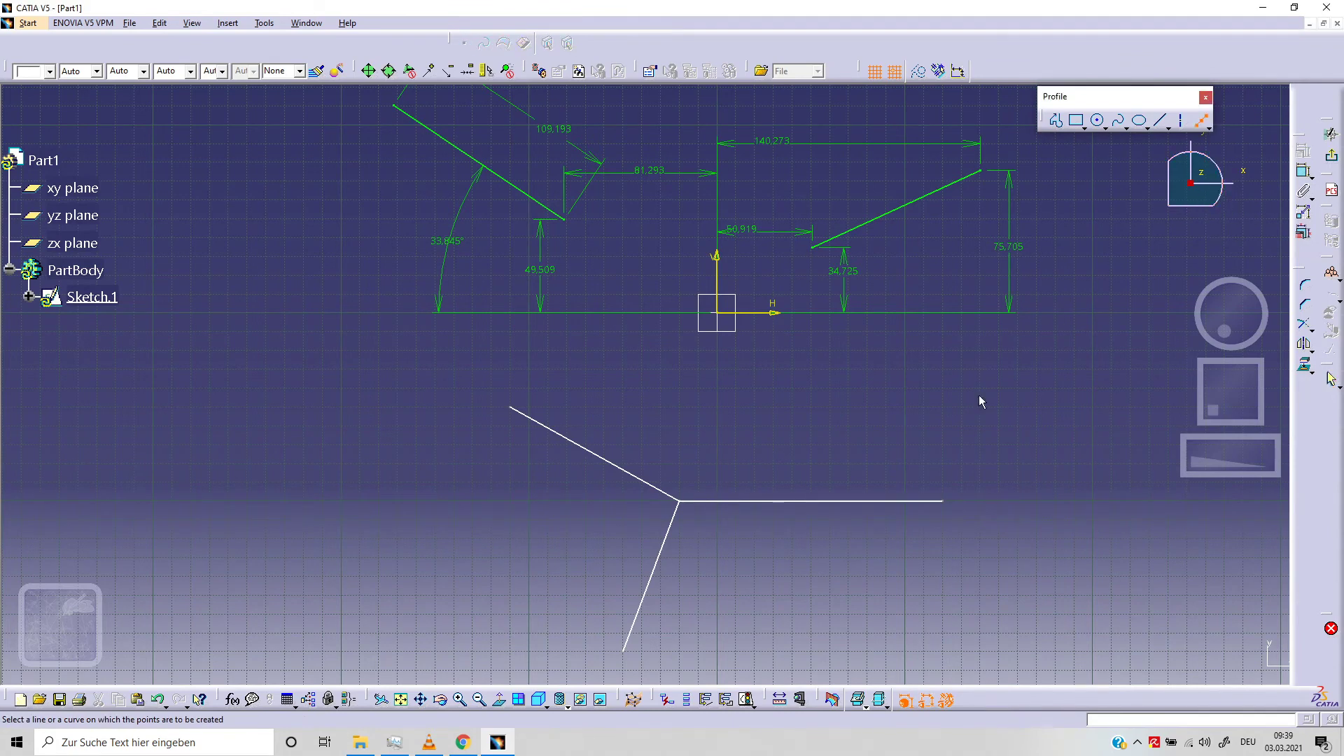
{"action": "left_click", "coordinate": [916, 500]}
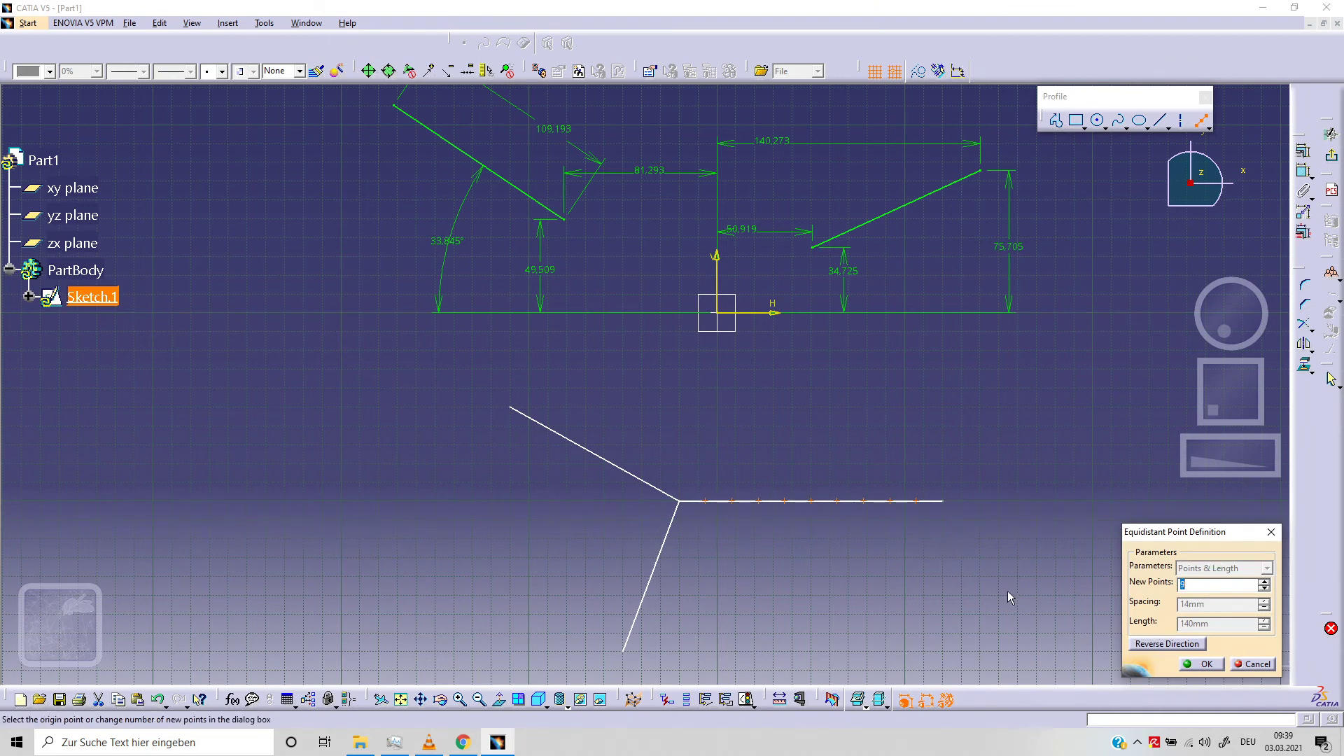
{"action": "left_click", "coordinate": [1194, 647]}
{"action": "left_click", "coordinate": [1191, 644]}
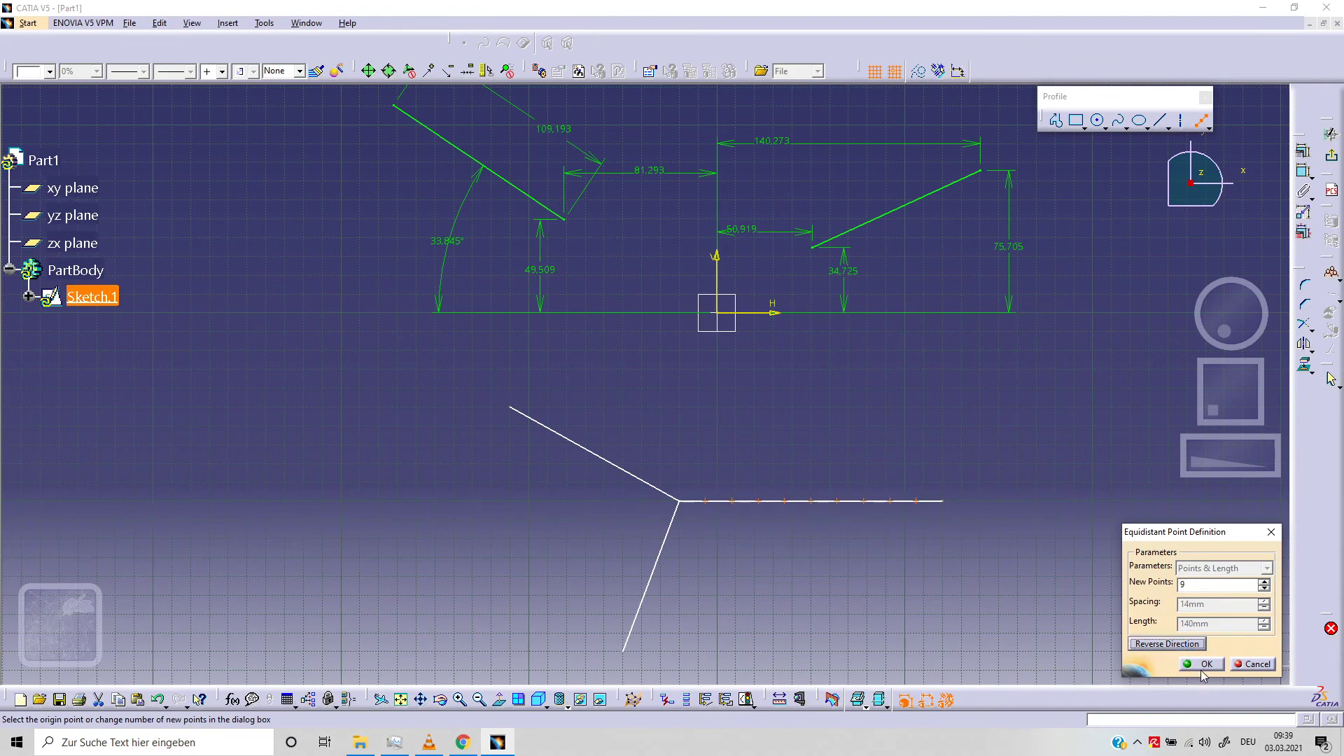
{"action": "left_click", "coordinate": [1203, 663]}
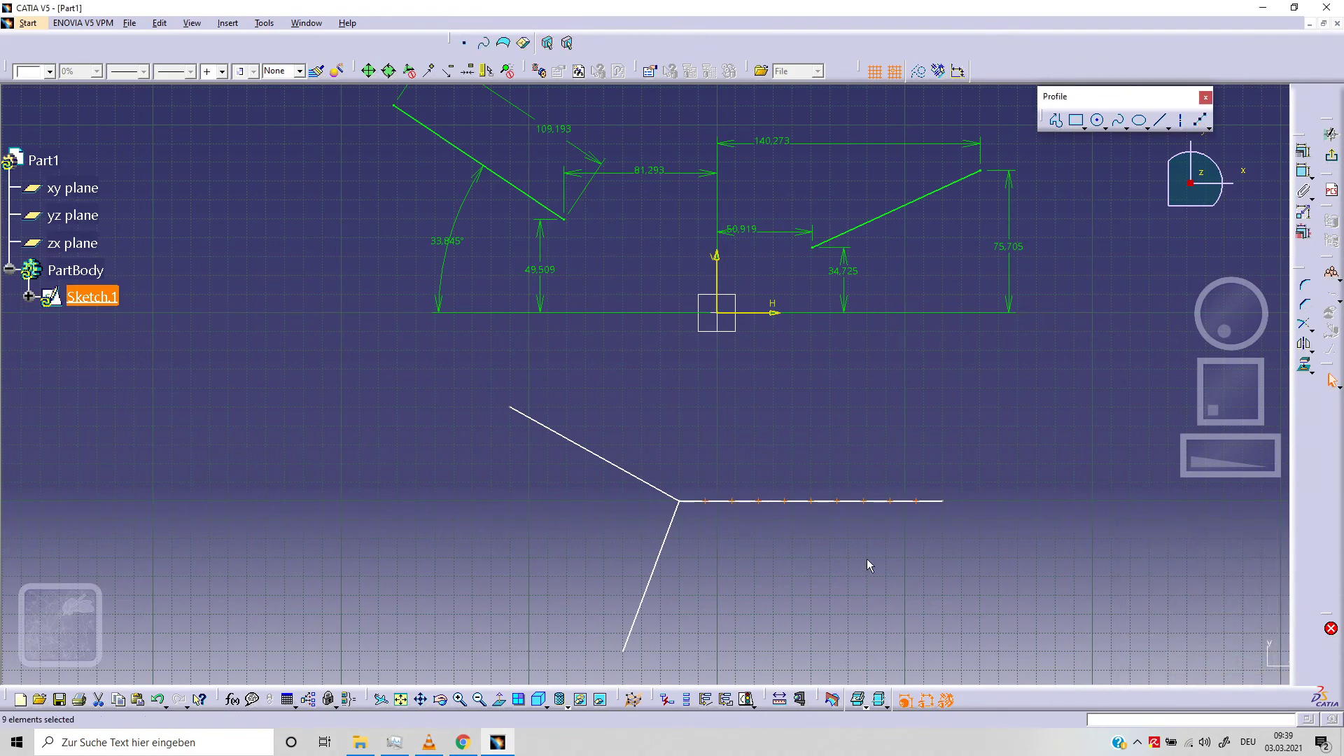
Toggle automatic geometrical constraints and place equidistant points along the lower-left line
{"action": "left_click", "coordinate": [847, 622]}
{"action": "mouse_move", "coordinate": [804, 525]}
{"action": "middle_mouse_down"}
{"action": "mouse_move", "coordinate": [780, 465]}
{"action": "mouse_move", "coordinate": [905, 519]}
{"action": "mouse_move", "coordinate": [911, 556]}
{"action": "middle_mouse_up"}
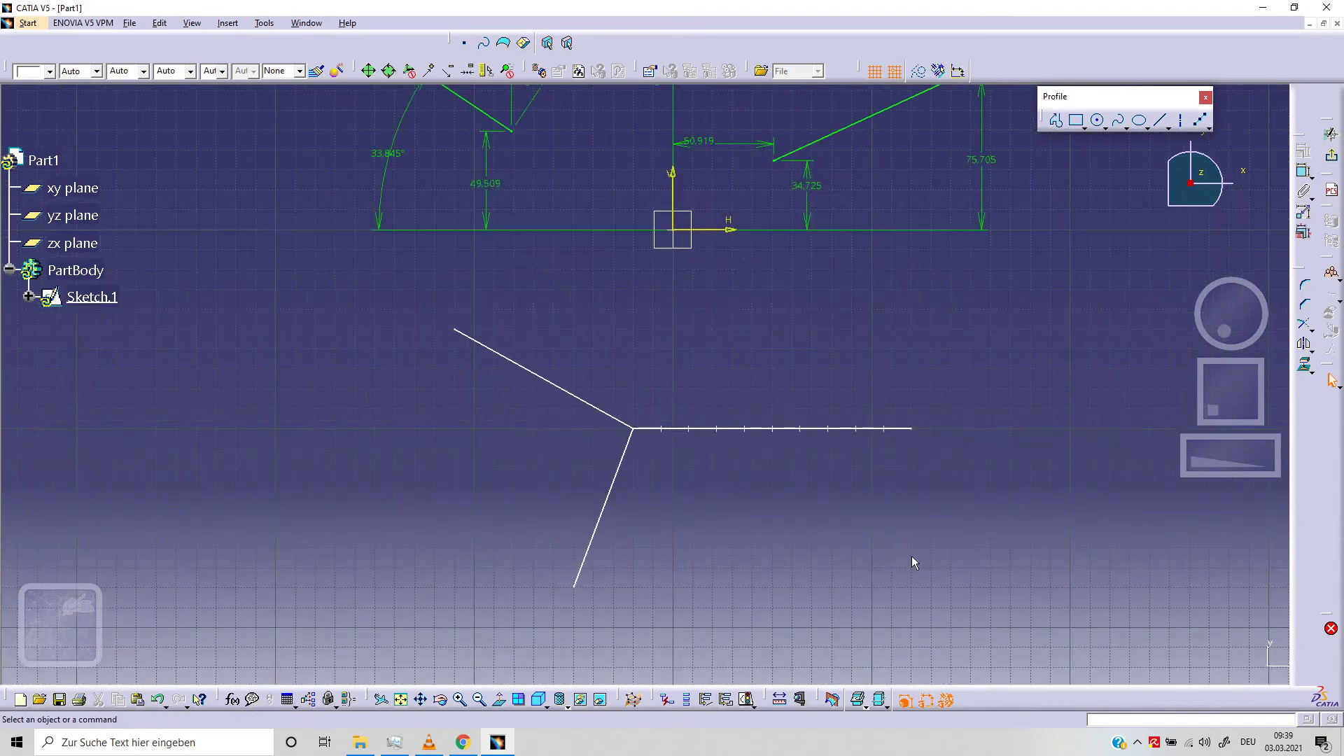
{"action": "left_click", "coordinate": [940, 72]}
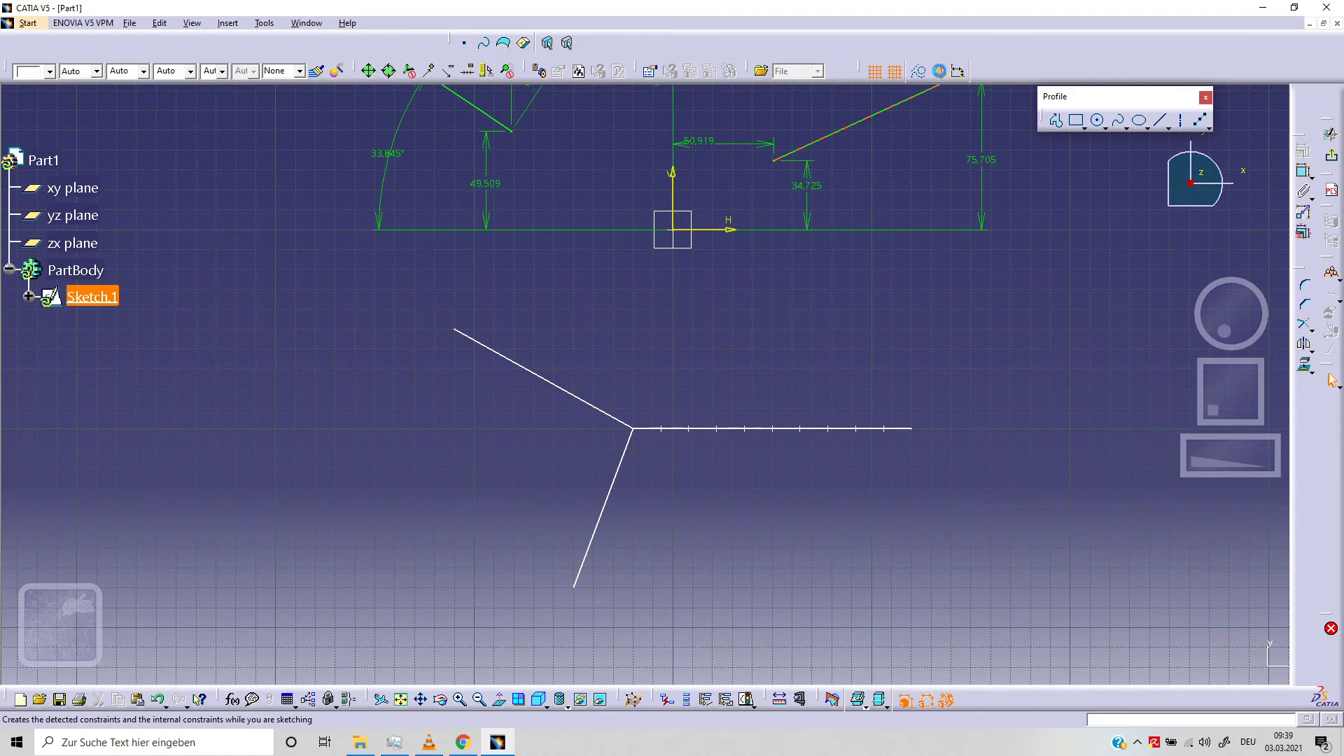
{"action": "left_click", "coordinate": [617, 483]}
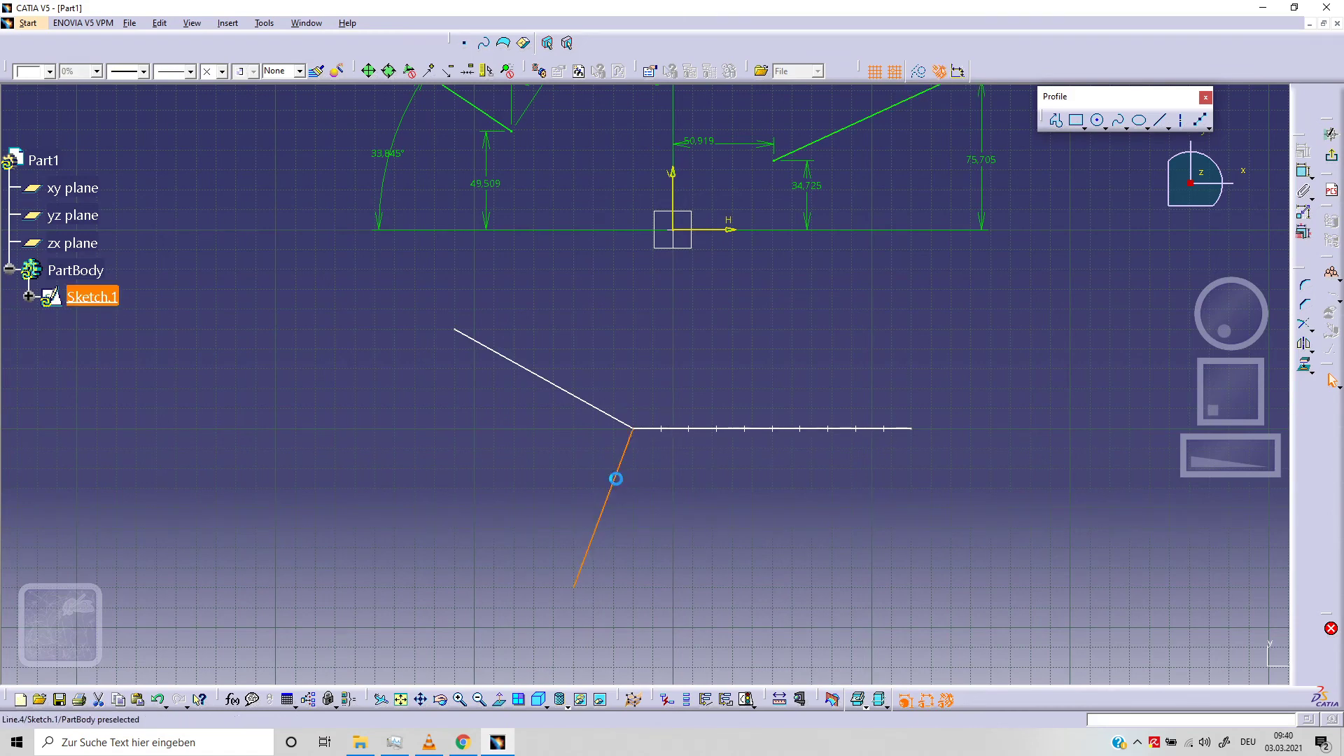
{"action": "left_click", "coordinate": [1197, 120]}
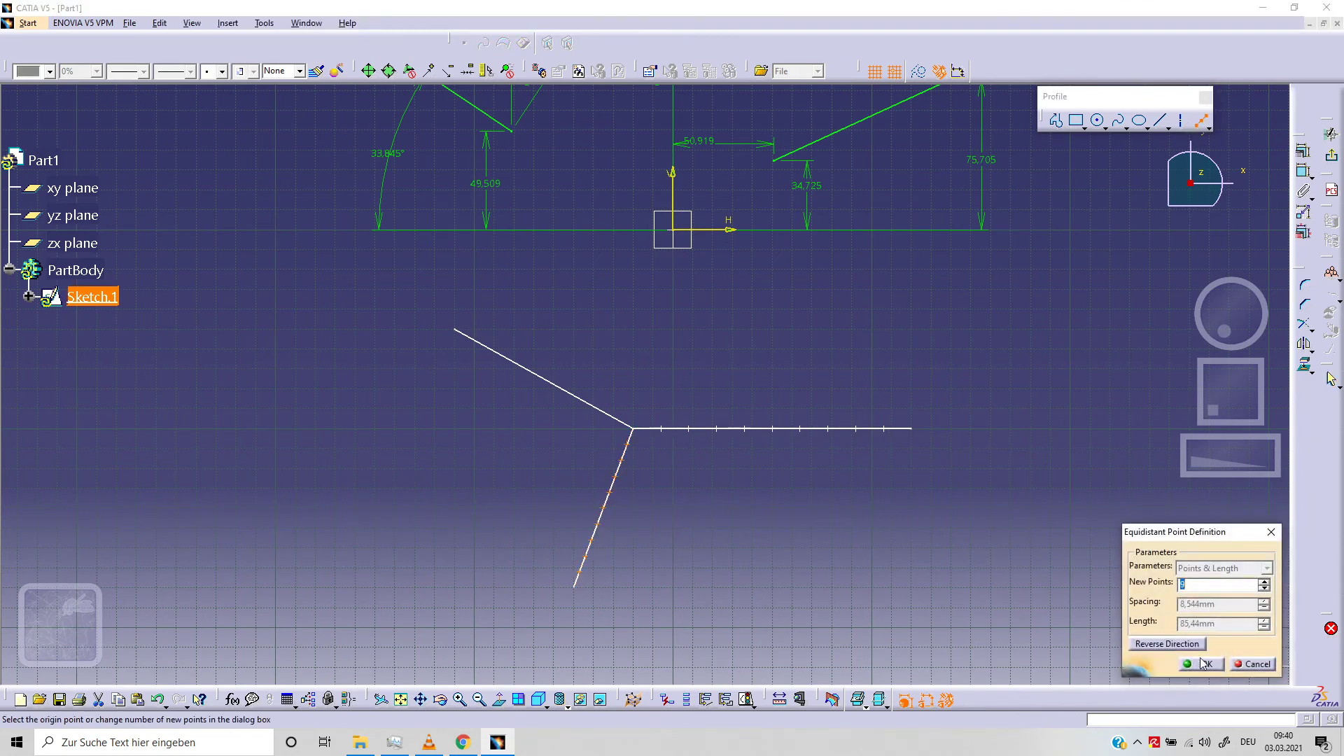
{"action": "left_click", "coordinate": [1201, 663]}
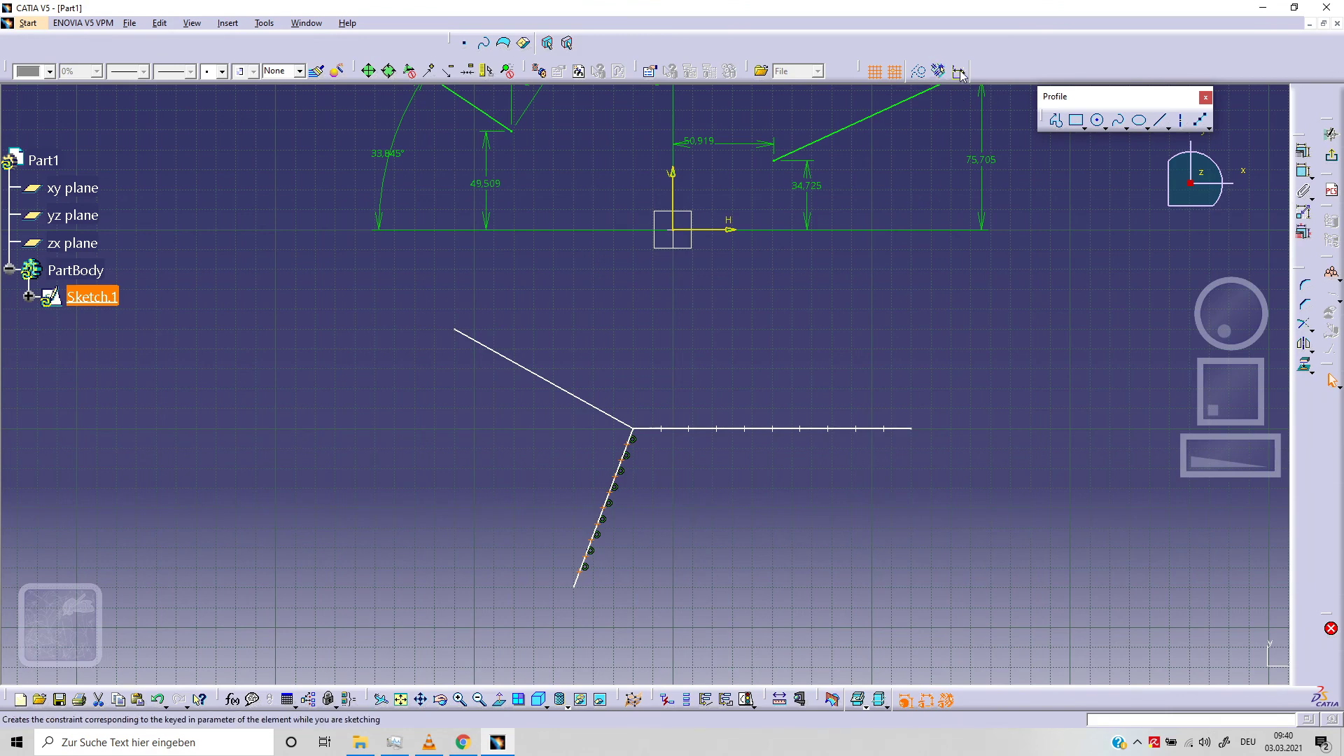
Place equidistant points, spaced 10.256, along the upper-left line
{"action": "left_click", "coordinate": [1200, 120]}
{"action": "left_click", "coordinate": [600, 410]}
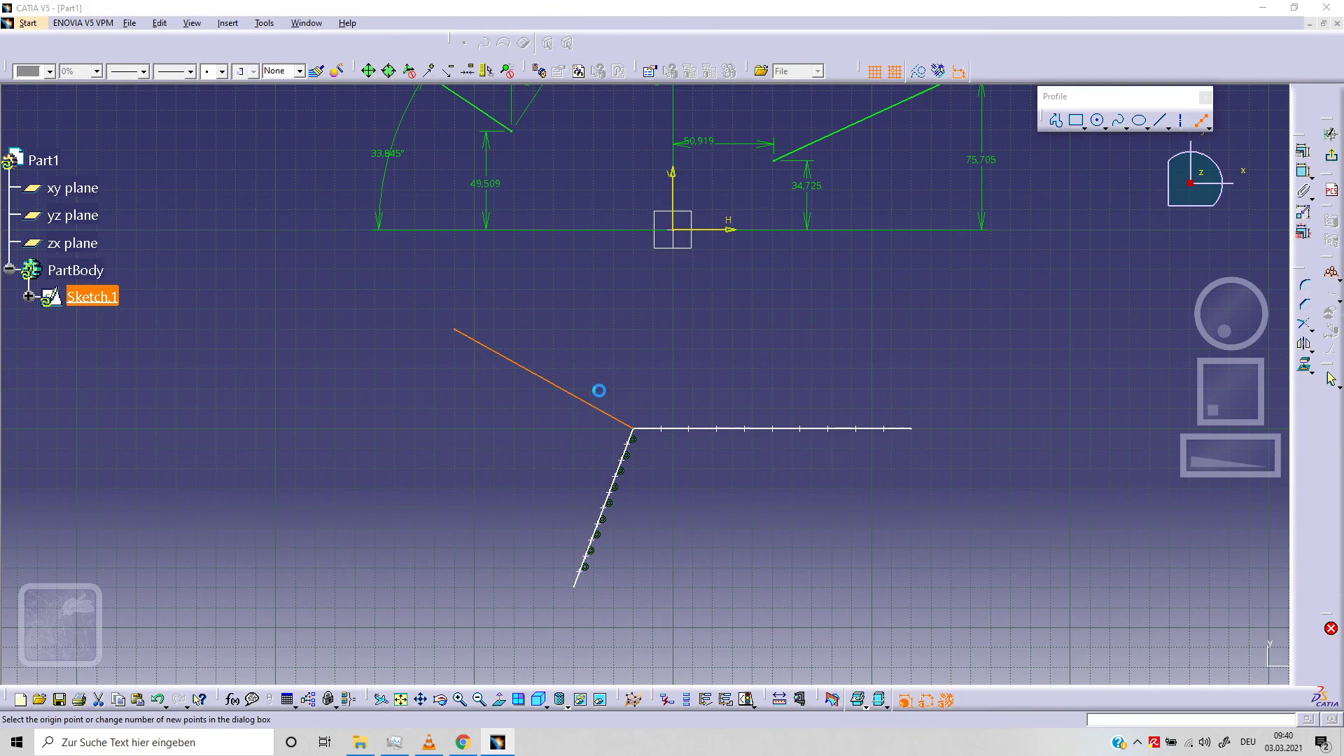
{"action": "left_click", "coordinate": [1204, 664]}
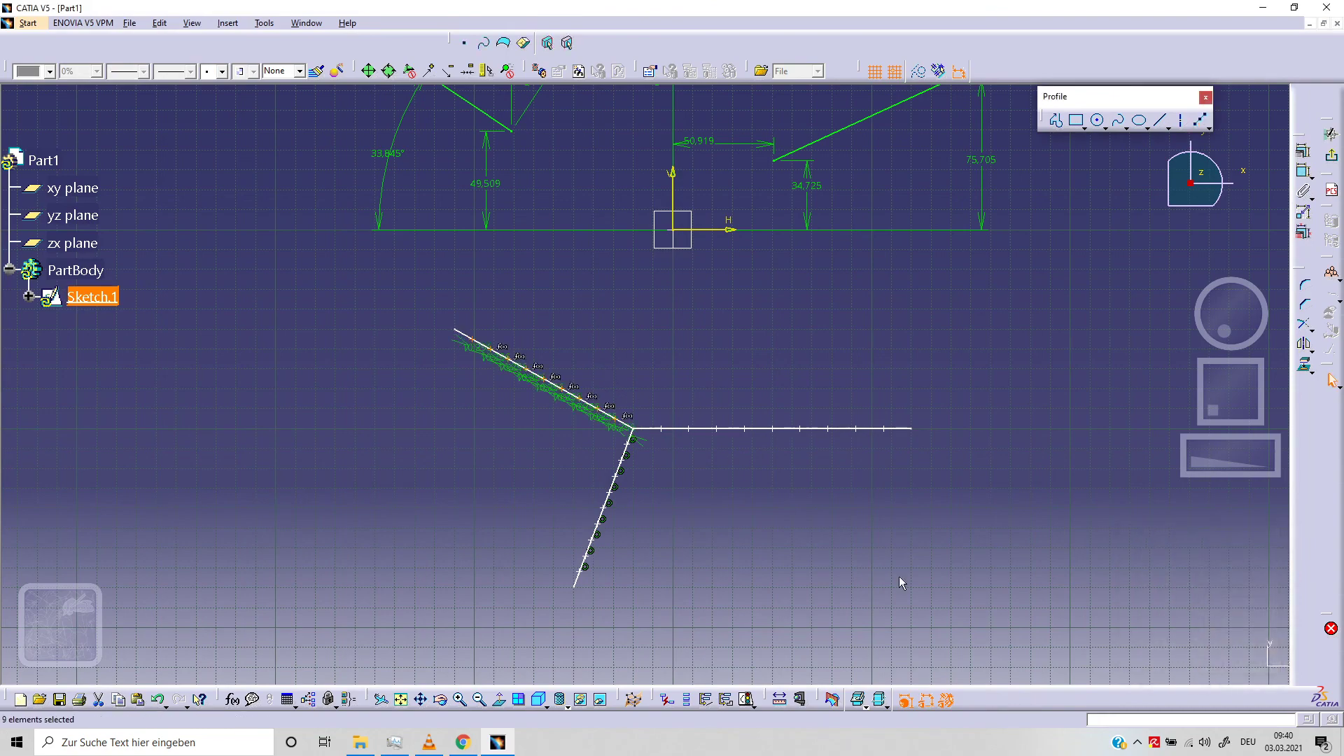
{"action": "mouse_move", "coordinate": [588, 468]}
{"action": "middle_mouse_down"}
{"action": "mouse_move", "coordinate": [531, 291]}
{"action": "mouse_move", "coordinate": [564, 396]}
{"action": "mouse_move", "coordinate": [732, 324]}
{"action": "mouse_move", "coordinate": [675, 396]}
{"action": "mouse_move", "coordinate": [639, 381]}
{"action": "mouse_move", "coordinate": [661, 375]}
{"action": "mouse_move", "coordinate": [719, 626]}
{"action": "mouse_move", "coordinate": [855, 411]}
{"action": "mouse_move", "coordinate": [855, 438]}
{"action": "mouse_move", "coordinate": [948, 397]}
{"action": "middle_mouse_up"}
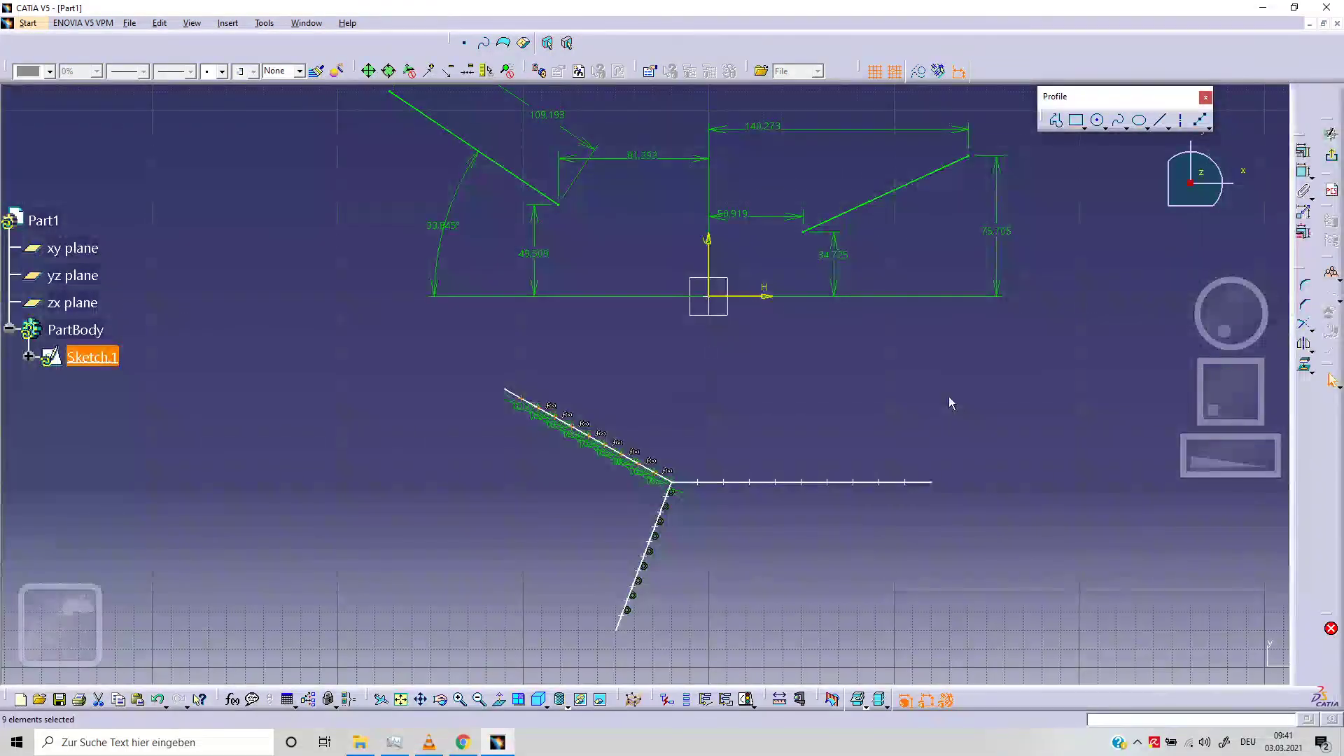